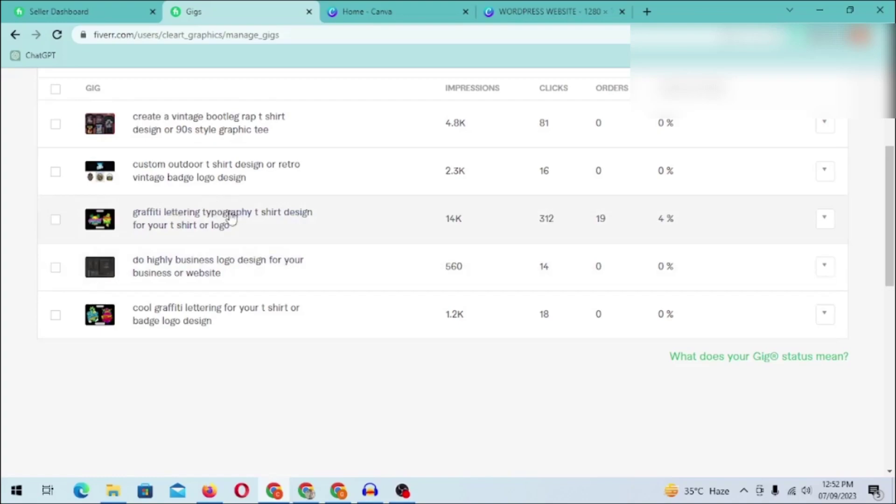
- Start creating a new gig from the gigs list and bring up its overview form
{"action": "scroll", "coordinate": [604, 198], "scroll_direction": "up", "scroll_amount": 2}
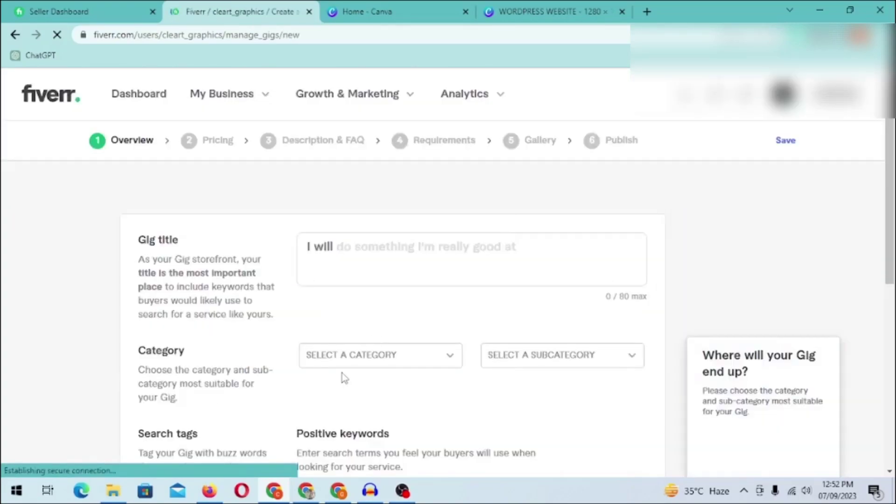
{"action": "scroll", "coordinate": [387, 358], "scroll_direction": "down", "scroll_amount": 2}
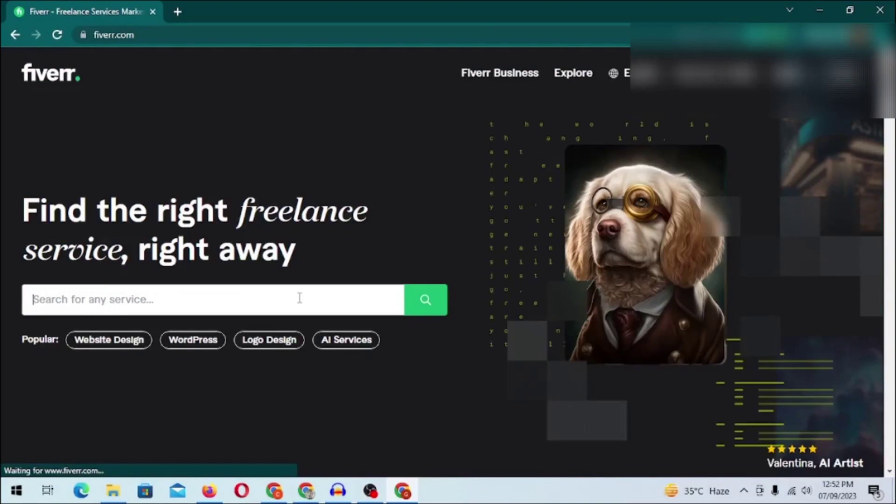
- Search the Fiverr marketplace for "typography" in the separate browser window
{"action": "left_click", "coordinate": [301, 302]}
{"action": "type", "text": "typography"}
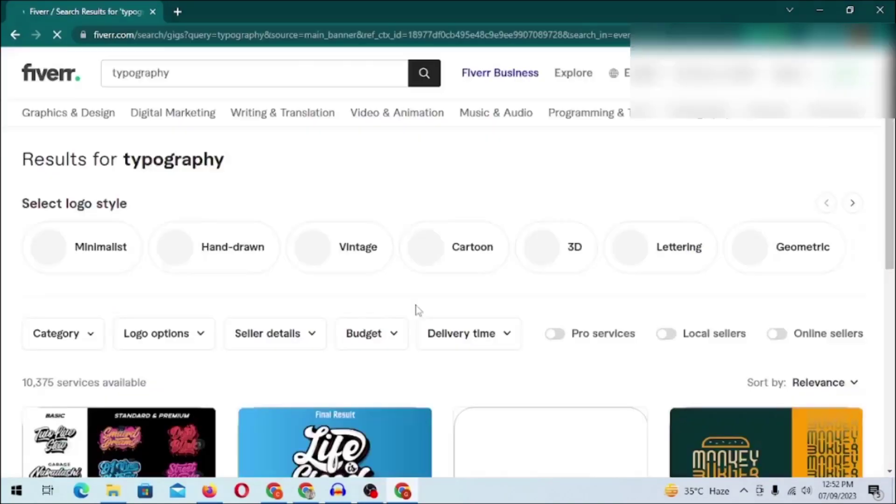
{"action": "scroll", "coordinate": [416, 308], "scroll_direction": "down", "scroll_amount": 3}
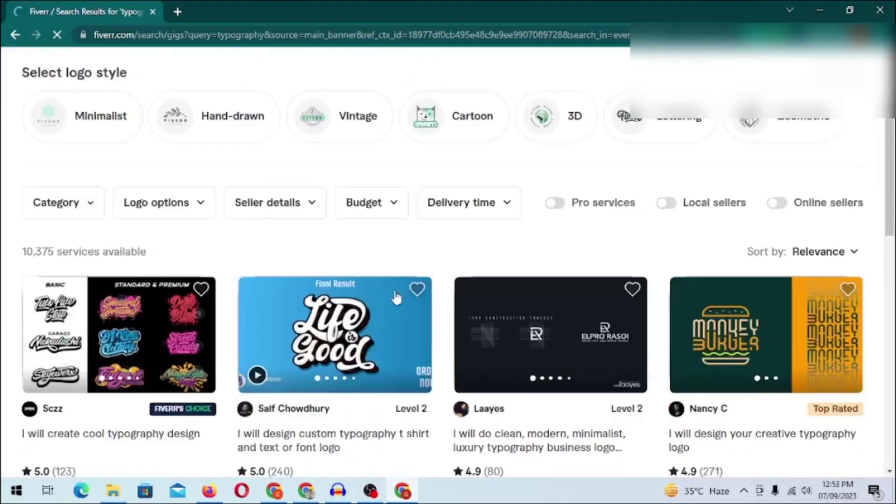
- Examine the gigs and filters in the typography search results
{"action": "scroll", "coordinate": [325, 224], "scroll_direction": "up", "scroll_amount": 1}
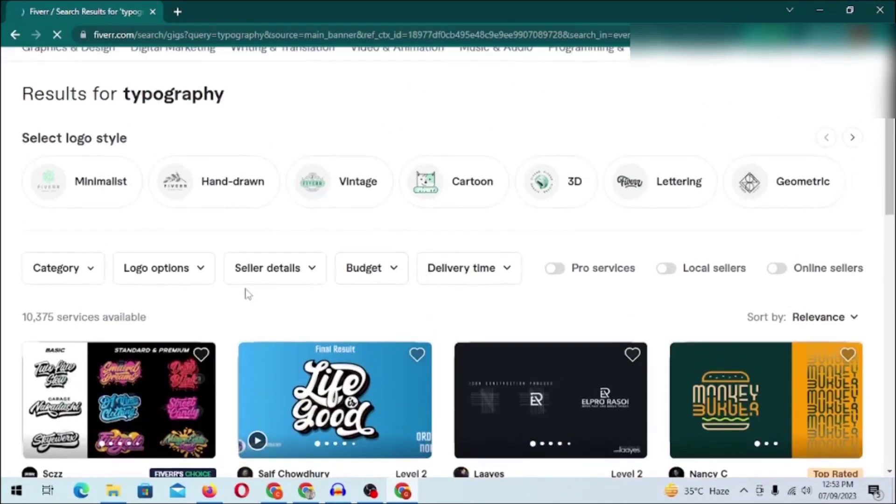
{"action": "scroll", "coordinate": [295, 273], "scroll_direction": "down", "scroll_amount": 2}
{"action": "scroll", "coordinate": [379, 163], "scroll_direction": "up", "scroll_amount": 3}
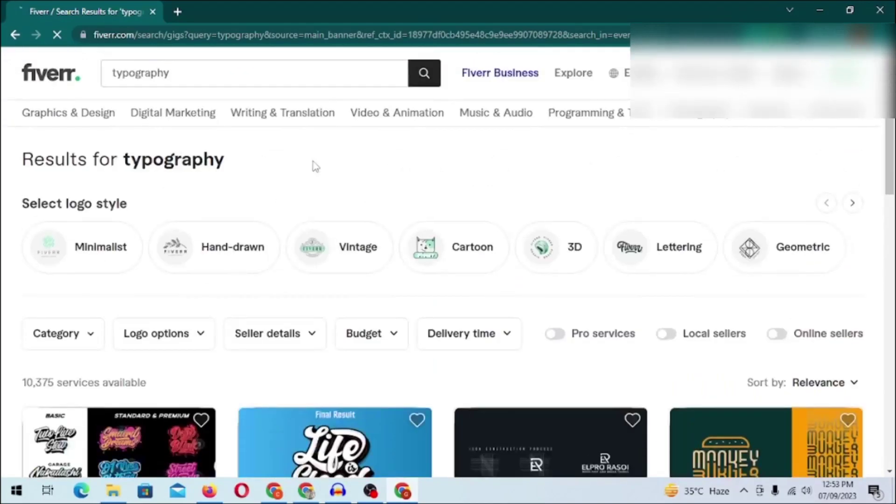
{"action": "double_click", "coordinate": [207, 78]}
{"action": "scroll", "coordinate": [96, 289], "scroll_direction": "down", "scroll_amount": 2}
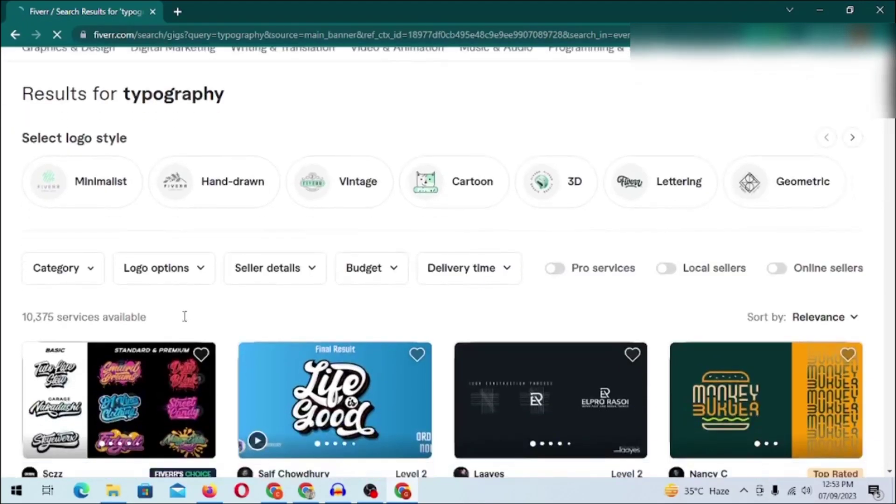
{"action": "scroll", "coordinate": [89, 314], "scroll_direction": "down", "scroll_amount": 4}
{"action": "scroll", "coordinate": [429, 280], "scroll_direction": "down", "scroll_amount": 4}
{"action": "scroll", "coordinate": [706, 201], "scroll_direction": "up", "scroll_amount": 3}
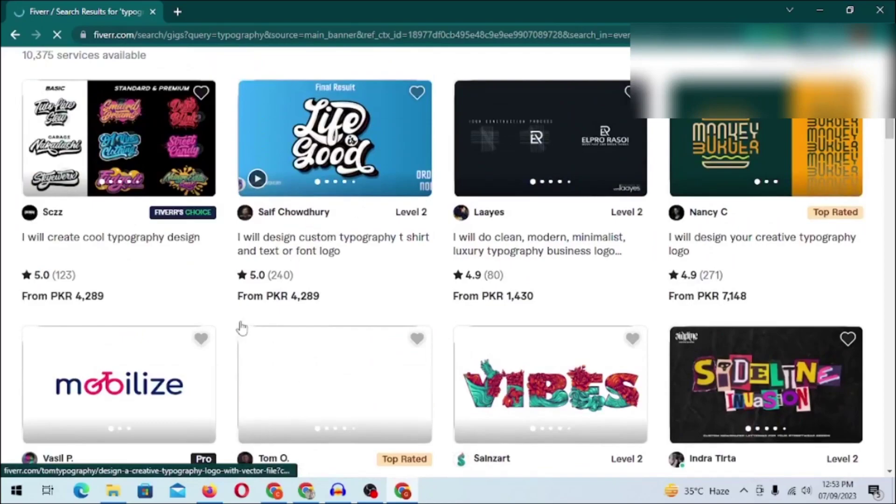
{"action": "scroll", "coordinate": [266, 334], "scroll_direction": "up", "scroll_amount": 4}
- Sort the typography search results by Best Selling
{"action": "left_click", "coordinate": [825, 252]}
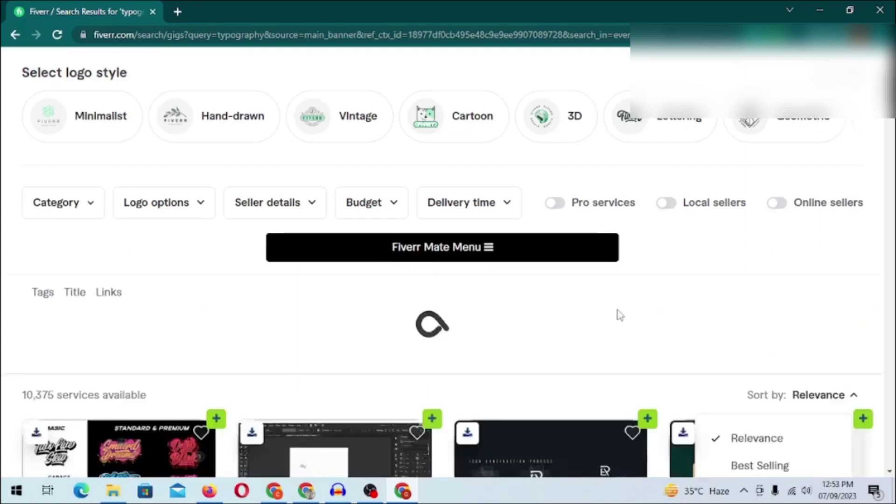
{"action": "scroll", "coordinate": [620, 316], "scroll_direction": "down", "scroll_amount": 3}
{"action": "left_click", "coordinate": [760, 324]}
- Examine the titles, ratings and prices of the best-selling typography gigs
{"action": "scroll", "coordinate": [561, 188], "scroll_direction": "down", "scroll_amount": 1}
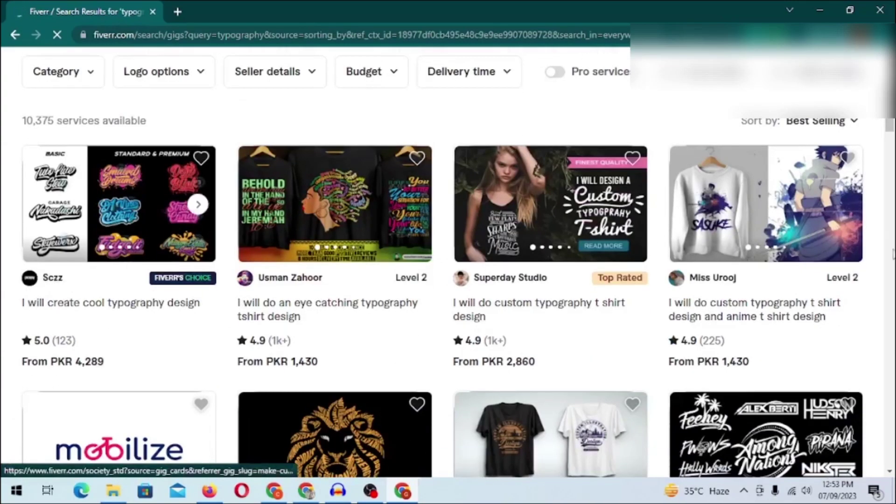
{"action": "scroll", "coordinate": [117, 303], "scroll_direction": "down", "scroll_amount": 3}
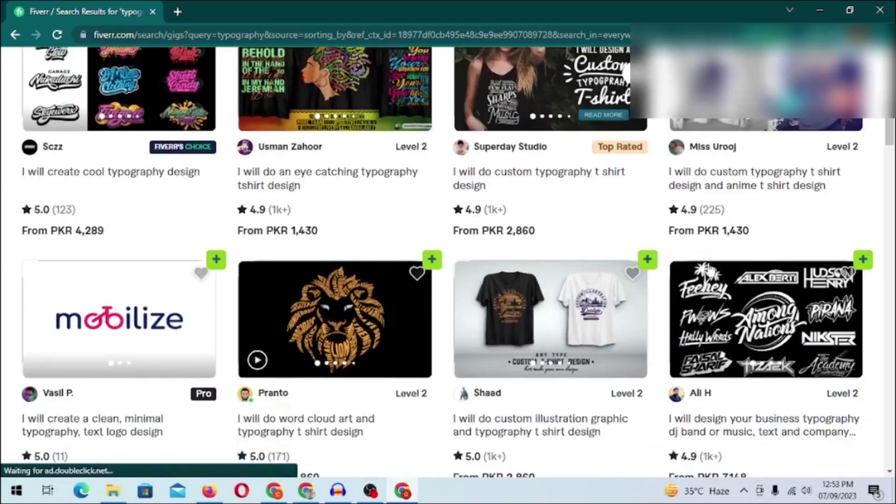
{"action": "scroll", "coordinate": [122, 214], "scroll_direction": "up", "scroll_amount": 2}
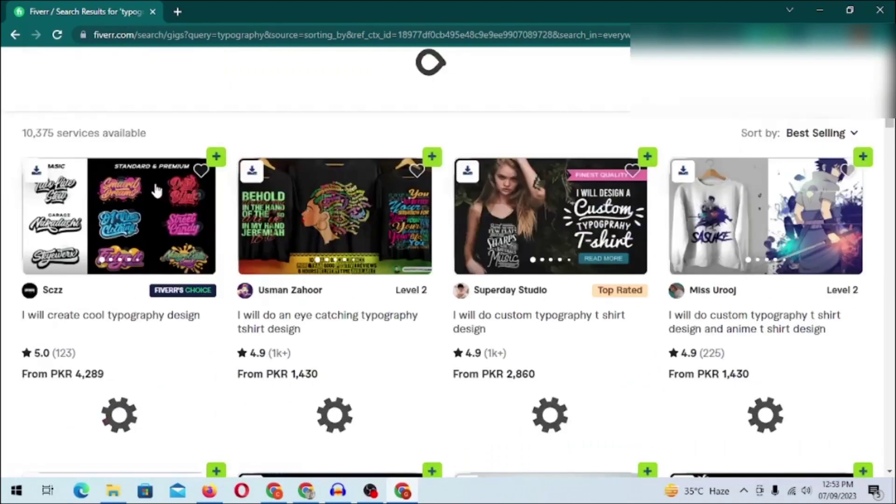
{"action": "scroll", "coordinate": [175, 256], "scroll_direction": "down", "scroll_amount": 1}
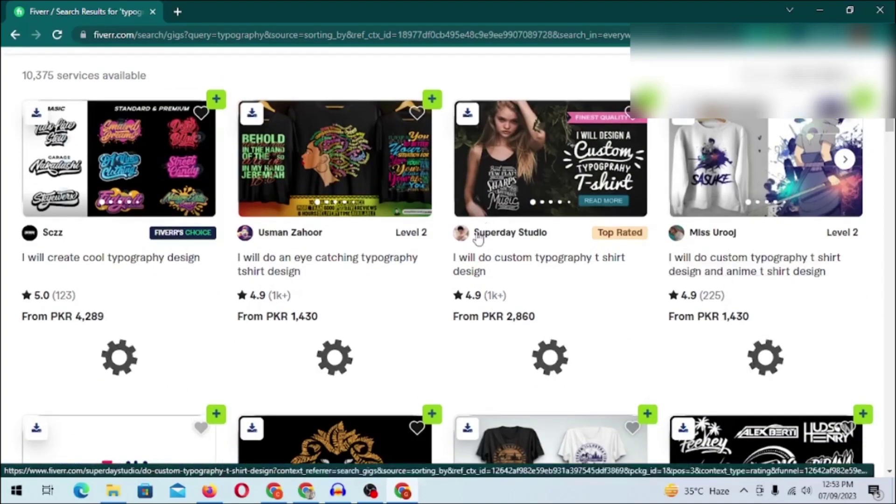
{"action": "scroll", "coordinate": [567, 294], "scroll_direction": "down", "scroll_amount": 9}
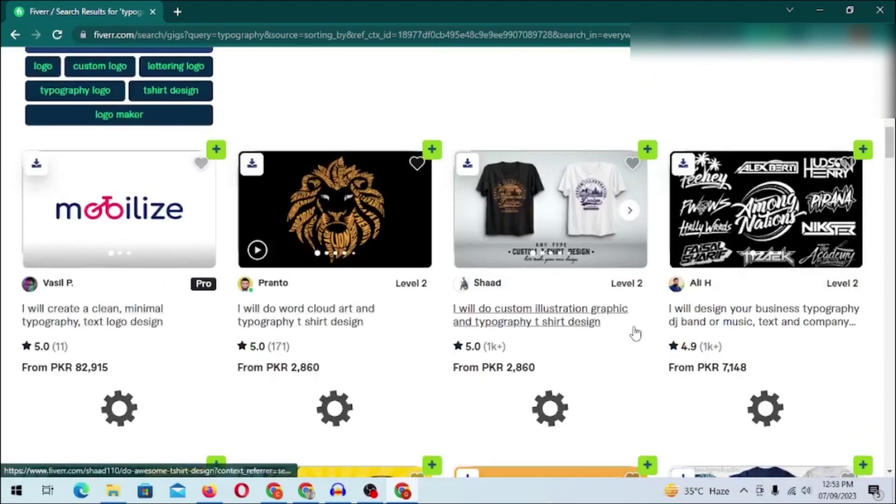
{"action": "scroll", "coordinate": [450, 326], "scroll_direction": "up", "scroll_amount": 15}
{"action": "scroll", "coordinate": [450, 329], "scroll_direction": "up", "scroll_amount": 6}
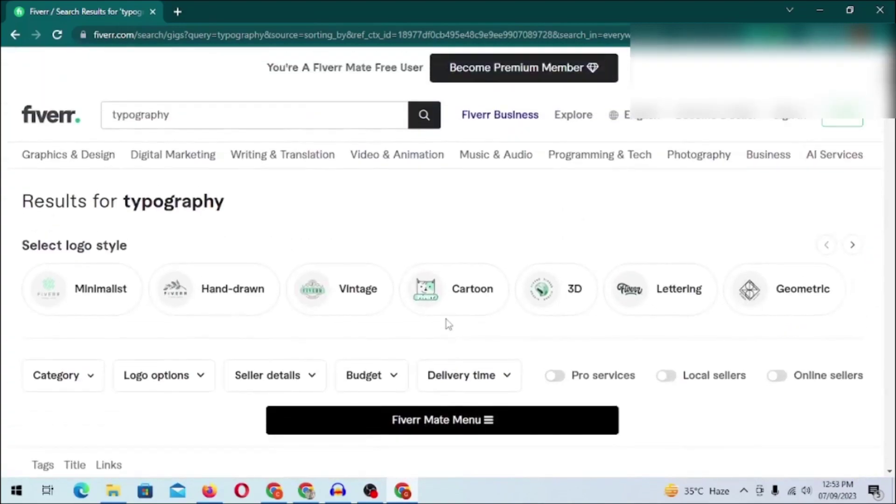
- Review the Fiverr Mate tag list for typography and the tags and statistics under each gig
{"action": "scroll", "coordinate": [663, 243], "scroll_direction": "down", "scroll_amount": 1}
{"action": "scroll", "coordinate": [665, 220], "scroll_direction": "down", "scroll_amount": 3}
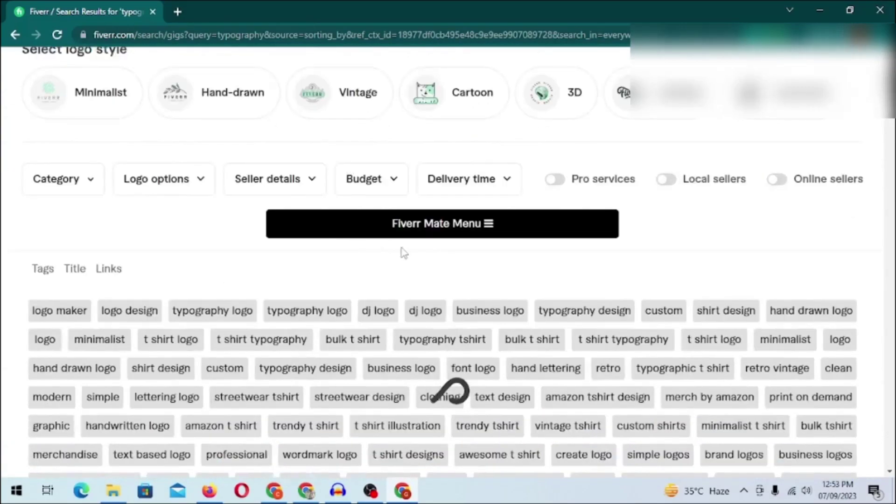
{"action": "scroll", "coordinate": [560, 252], "scroll_direction": "up", "scroll_amount": 4}
{"action": "scroll", "coordinate": [806, 202], "scroll_direction": "up", "scroll_amount": 1}
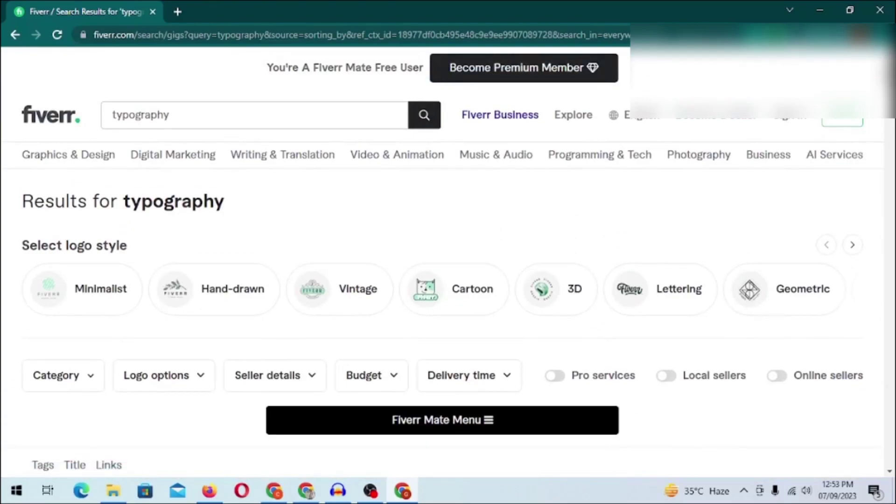
{"action": "scroll", "coordinate": [674, 220], "scroll_direction": "down", "scroll_amount": 6}
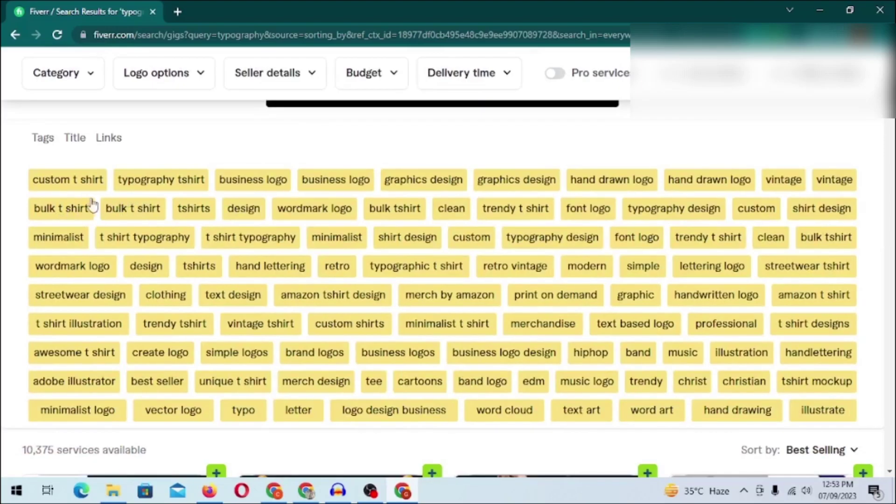
{"action": "scroll", "coordinate": [536, 294], "scroll_direction": "down", "scroll_amount": 8}
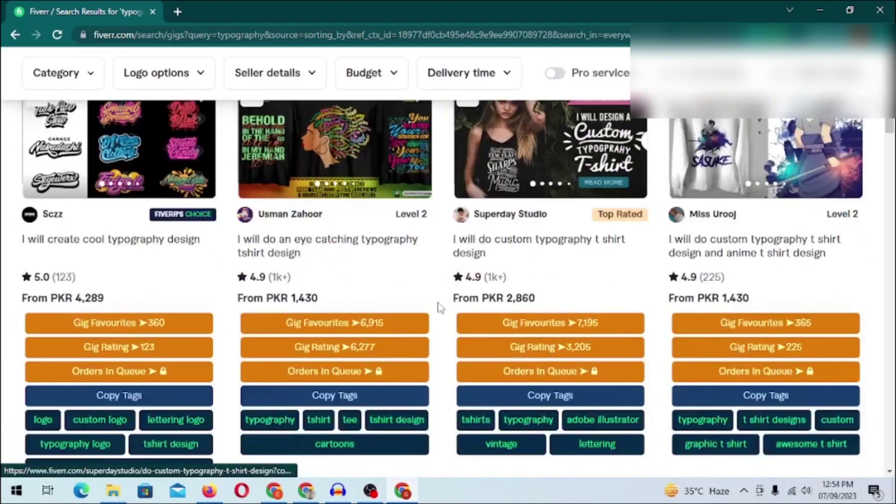
{"action": "scroll", "coordinate": [440, 296], "scroll_direction": "up", "scroll_amount": 5}
{"action": "scroll", "coordinate": [450, 317], "scroll_direction": "down", "scroll_amount": 1}
{"action": "scroll", "coordinate": [443, 236], "scroll_direction": "up", "scroll_amount": 7}
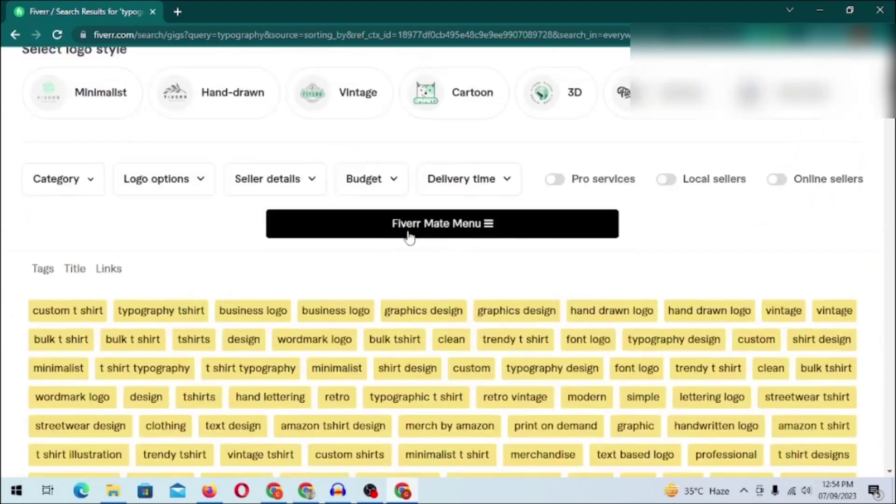
{"action": "scroll", "coordinate": [164, 233], "scroll_direction": "down", "scroll_amount": 3}
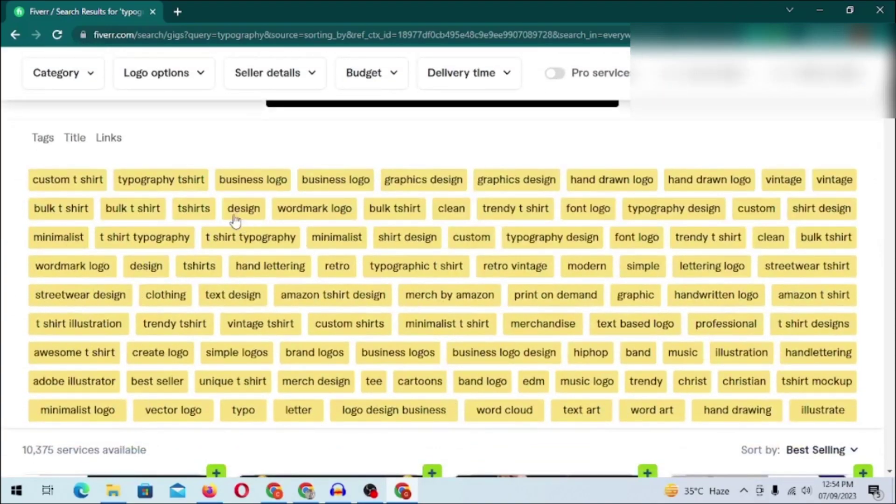
- Copy the "typography tshirt" tag, duplicate the results tab and search for that phrase in it
{"action": "right_click", "coordinate": [123, 183]}
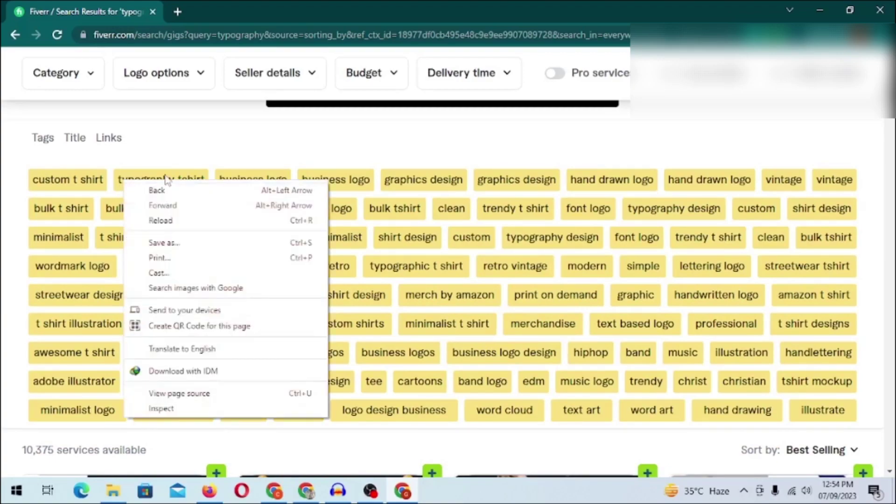
{"action": "left_click", "coordinate": [173, 158]}
{"action": "left_click_drag", "start_coordinate": [211, 189], "coordinate": [117, 188]}
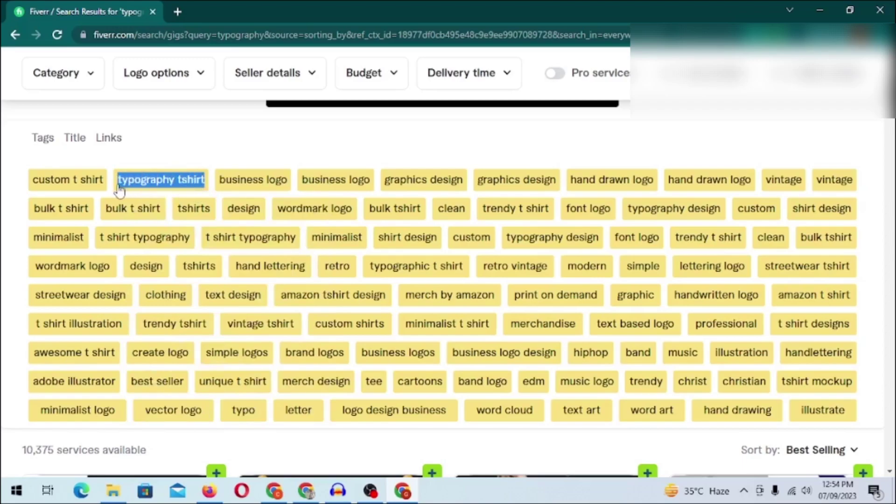
{"action": "right_click", "coordinate": [110, 14]}
{"action": "left_click", "coordinate": [142, 109]}
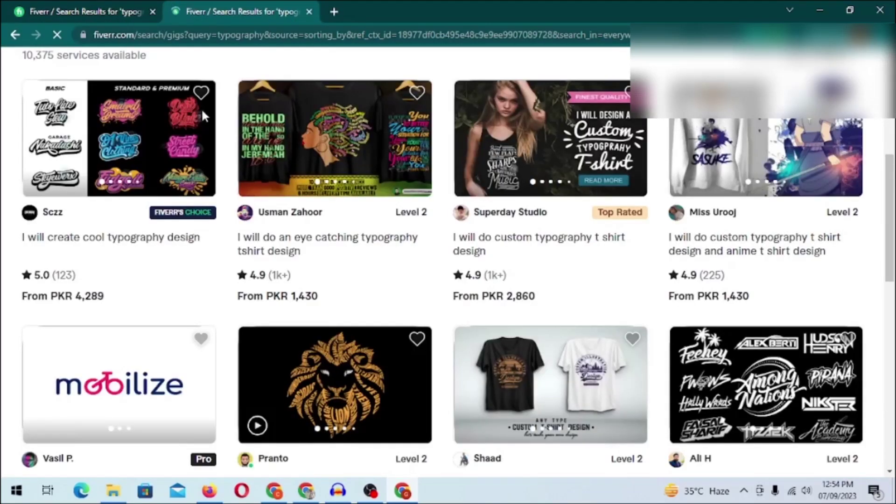
{"action": "scroll", "coordinate": [201, 111], "scroll_direction": "up", "scroll_amount": 5}
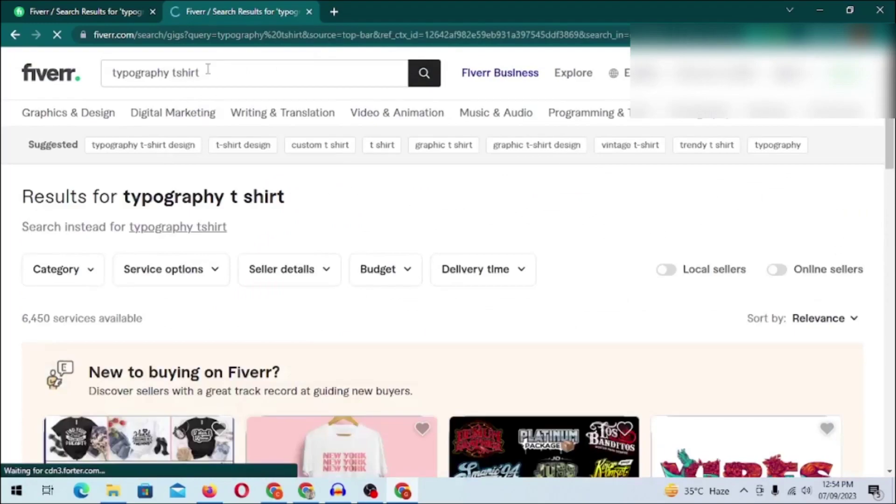
- Check the heading, number of available services and gigs in the "typography tshirt" search results
{"action": "scroll", "coordinate": [222, 240], "scroll_direction": "down", "scroll_amount": 3}
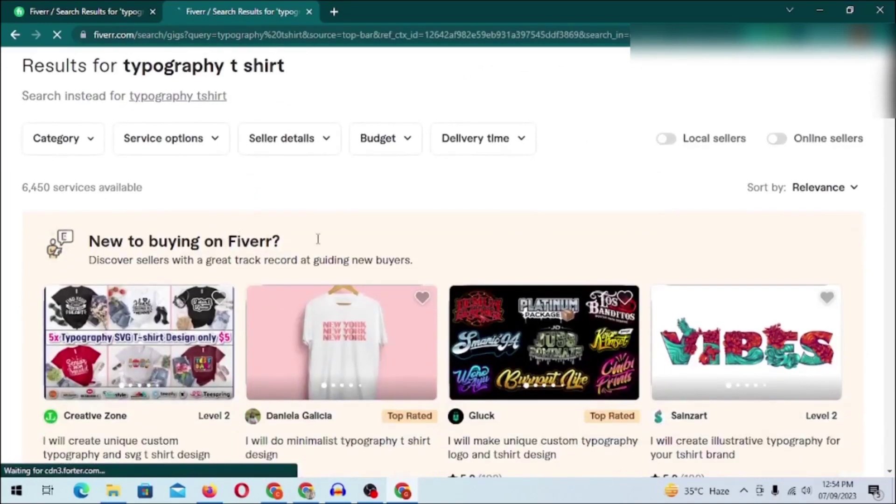
{"action": "scroll", "coordinate": [331, 228], "scroll_direction": "up", "scroll_amount": 3}
{"action": "left_click_drag", "start_coordinate": [262, 237], "coordinate": [21, 196]}
{"action": "left_click", "coordinate": [150, 296]}
{"action": "scroll", "coordinate": [153, 302], "scroll_direction": "down", "scroll_amount": 3}
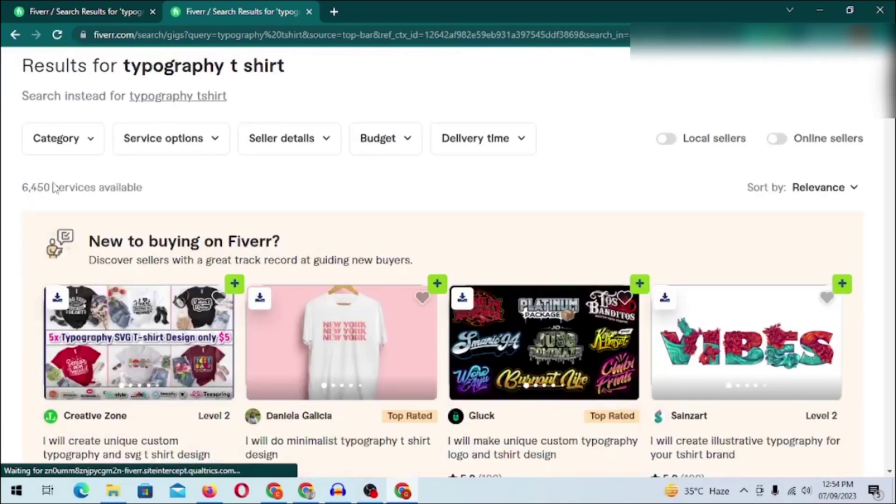
{"action": "scroll", "coordinate": [289, 240], "scroll_direction": "down", "scroll_amount": 2}
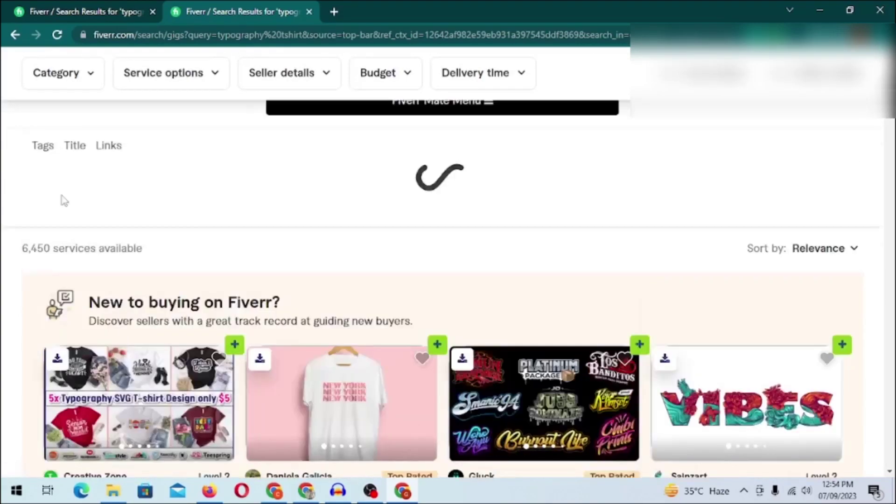
{"action": "scroll", "coordinate": [40, 188], "scroll_direction": "up", "scroll_amount": 5}
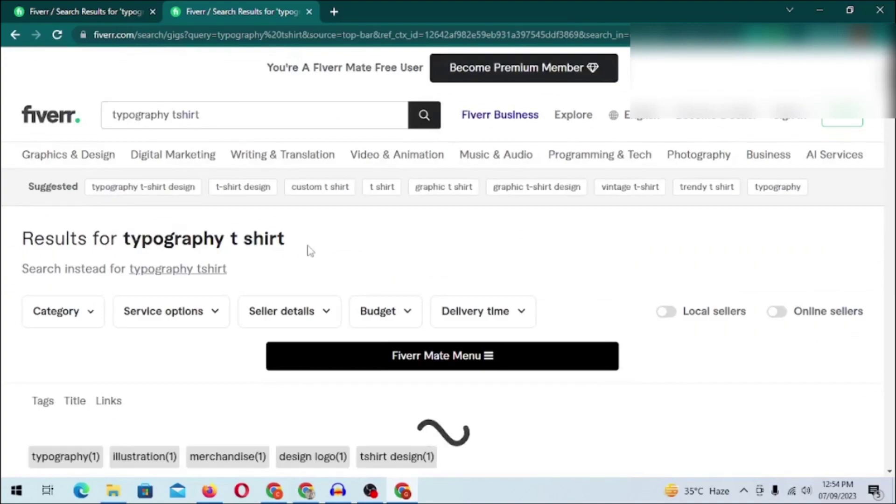
- Copy "typography t shirt" from the results heading and begin the new gig's title with "do typography t shirt"
{"action": "left_click_drag", "start_coordinate": [303, 246], "coordinate": [126, 256]}
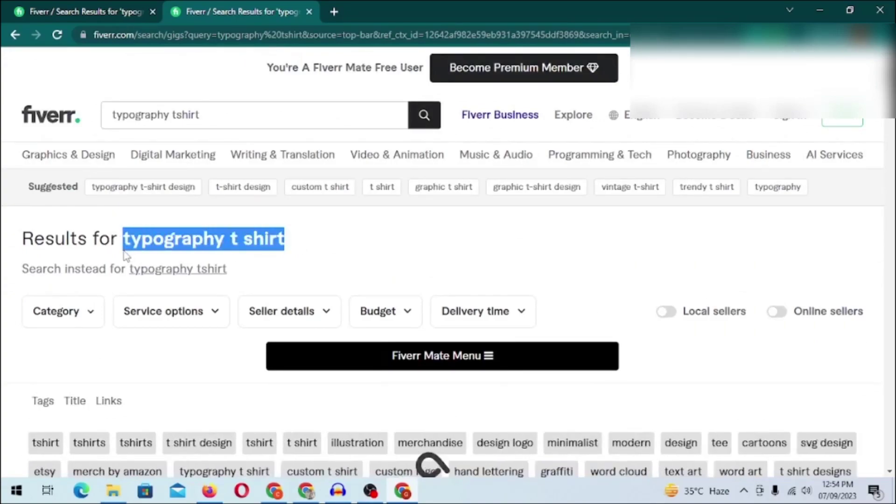
{"action": "scroll", "coordinate": [148, 315], "scroll_direction": "down", "scroll_amount": 1}
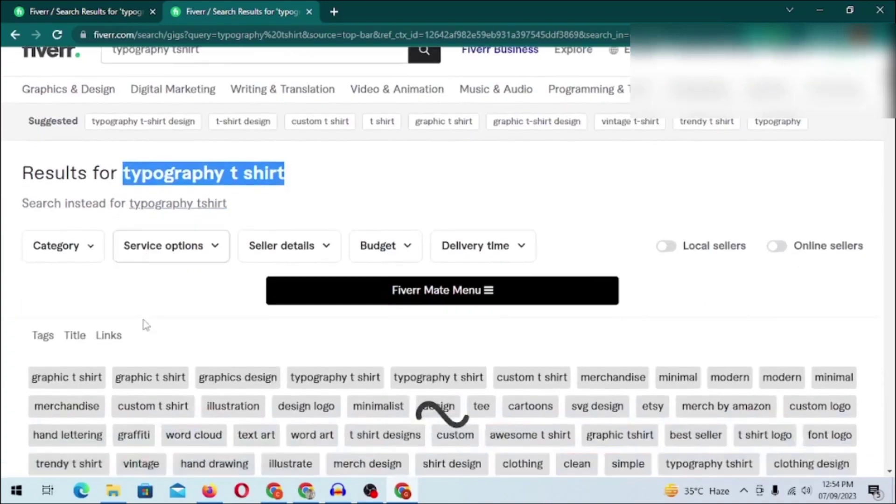
{"action": "scroll", "coordinate": [324, 312], "scroll_direction": "down", "scroll_amount": 5}
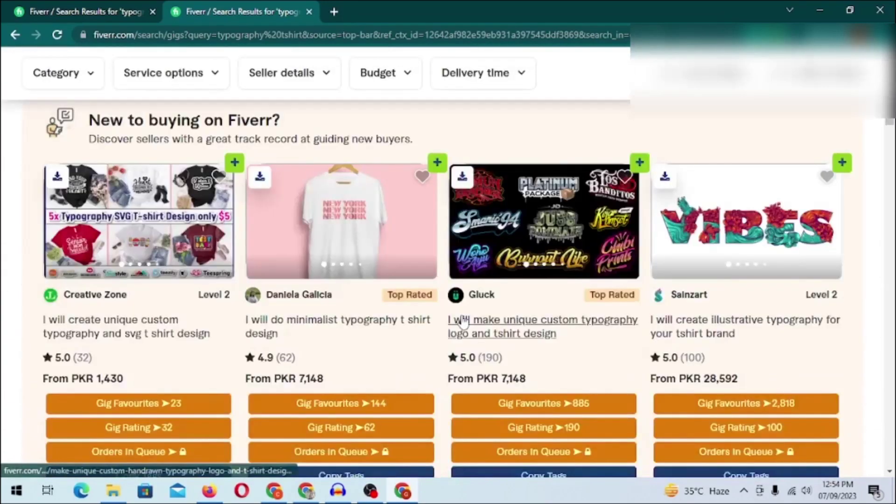
{"action": "scroll", "coordinate": [488, 256], "scroll_direction": "down", "scroll_amount": 1}
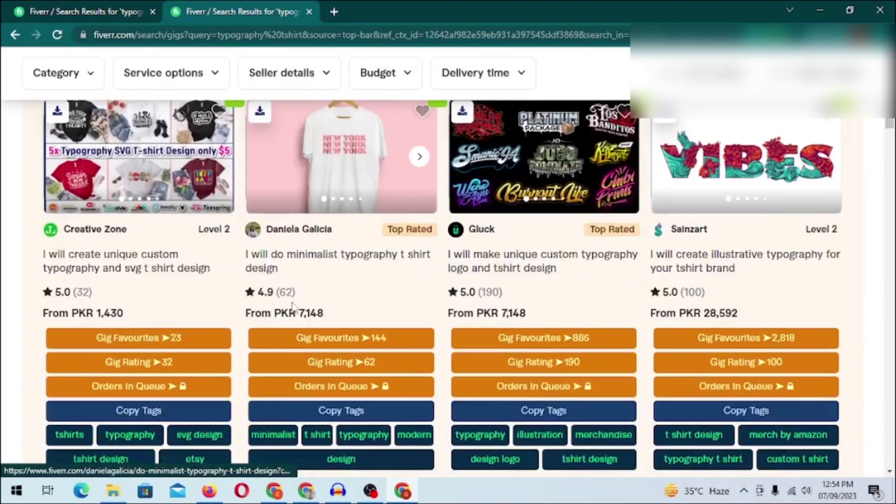
{"action": "scroll", "coordinate": [114, 290], "scroll_direction": "down", "scroll_amount": 6}
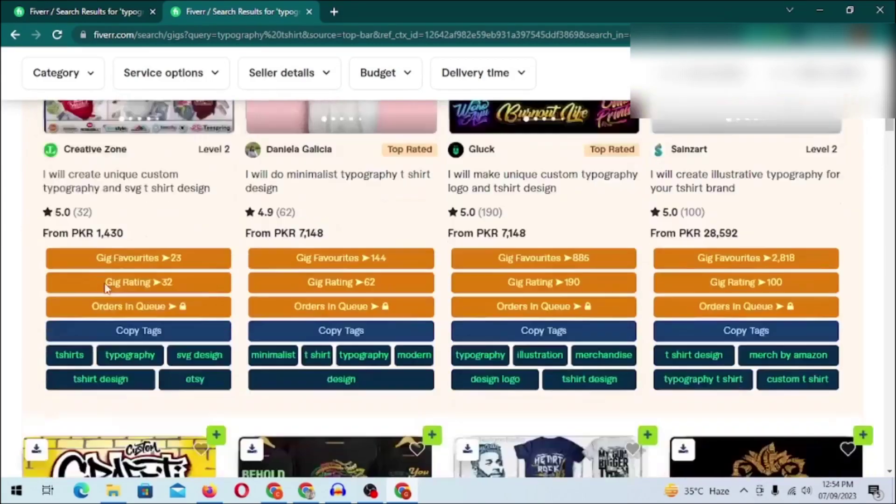
{"action": "scroll", "coordinate": [227, 244], "scroll_direction": "up", "scroll_amount": 1}
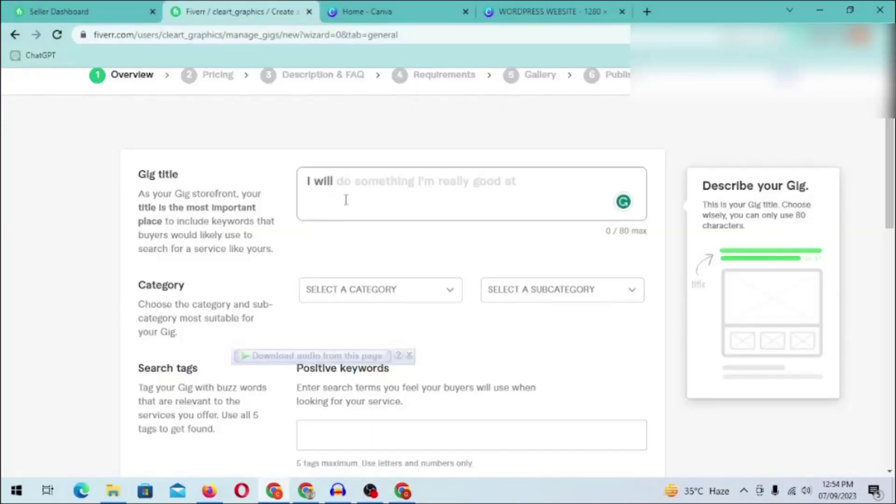
{"action": "type", "text": "do typography t shirt"}
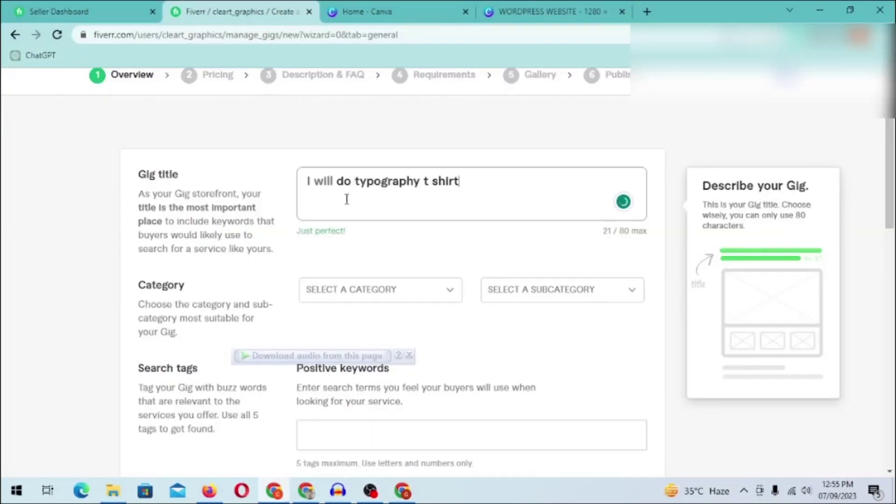
- Complete the gig title as "do typography t shirt design or awesome typography logo design", checking competitors' titles in the search results
{"action": "type", "text": "design"}
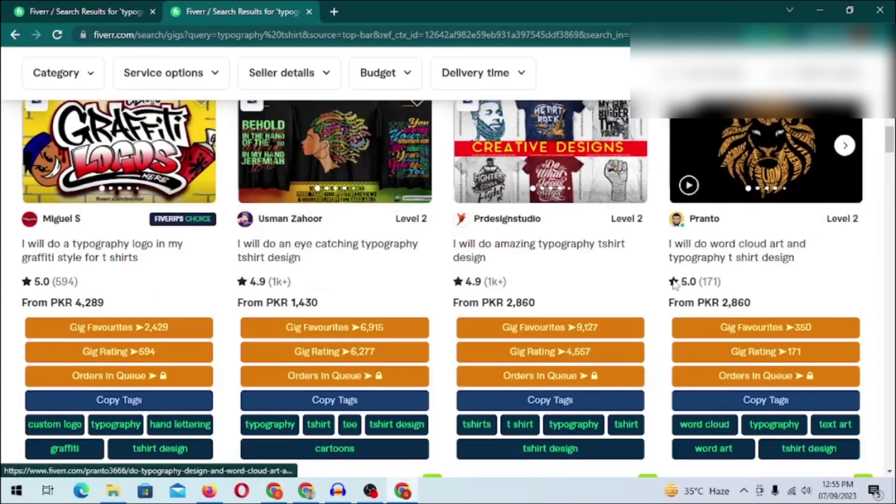
{"action": "scroll", "coordinate": [526, 416], "scroll_direction": "up", "scroll_amount": 3}
{"action": "scroll", "coordinate": [526, 416], "scroll_direction": "up", "scroll_amount": 10}
{"action": "left_click", "coordinate": [159, 7]}
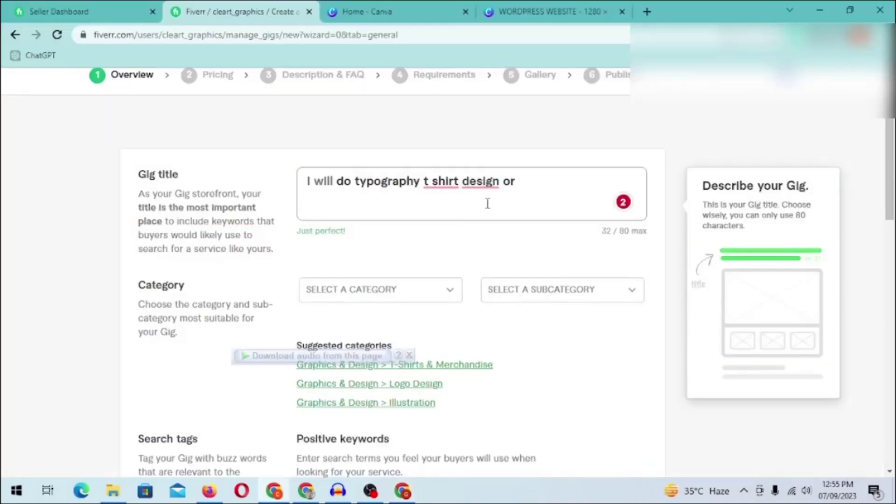
{"action": "type", "text": "graphy logo design"}
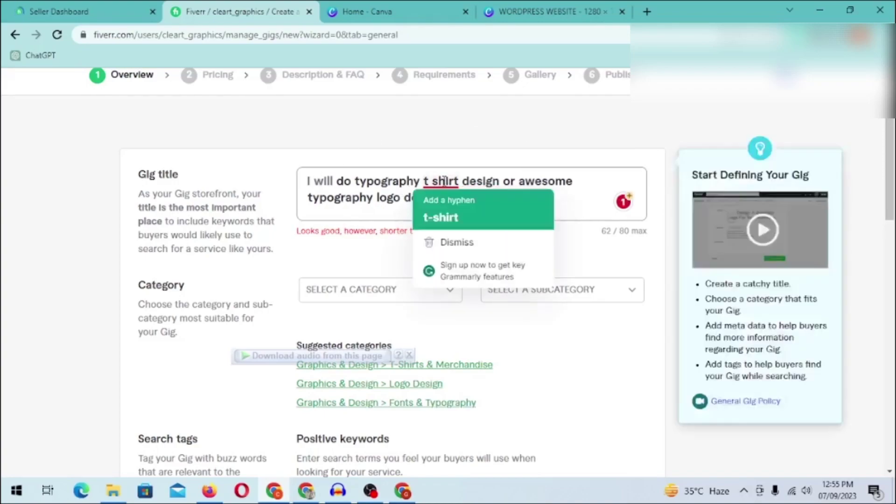
- Set the gig category to Graphics & Design > T-Shirts & Merchandise and the merch type to T-shirts
{"action": "scroll", "coordinate": [383, 184], "scroll_direction": "down", "scroll_amount": 3}
{"action": "left_click", "coordinate": [401, 233]}
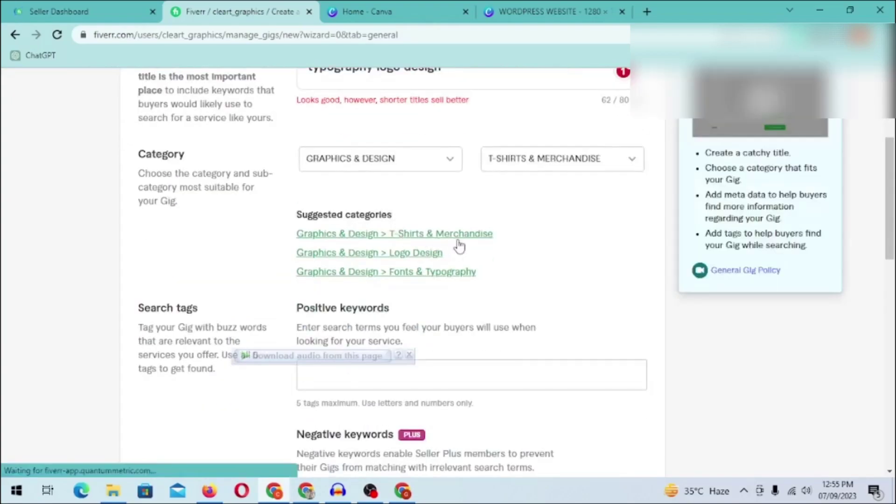
{"action": "scroll", "coordinate": [469, 246], "scroll_direction": "up", "scroll_amount": 2}
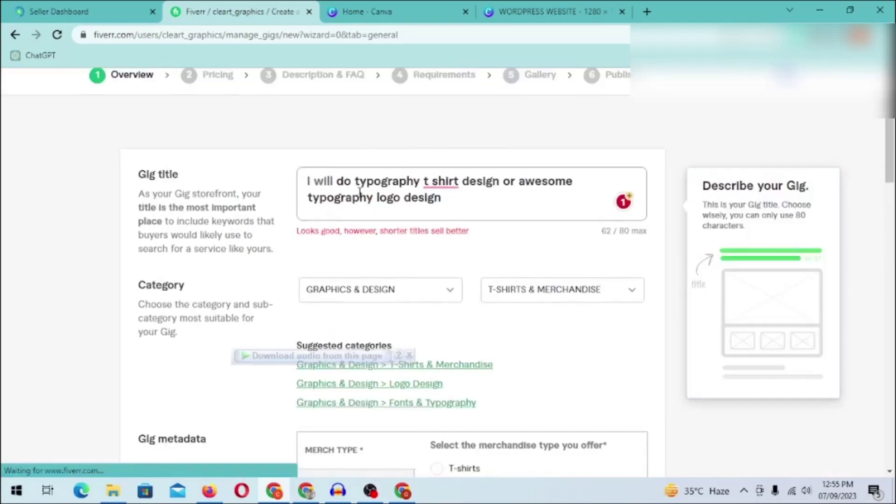
{"action": "scroll", "coordinate": [365, 201], "scroll_direction": "down", "scroll_amount": 6}
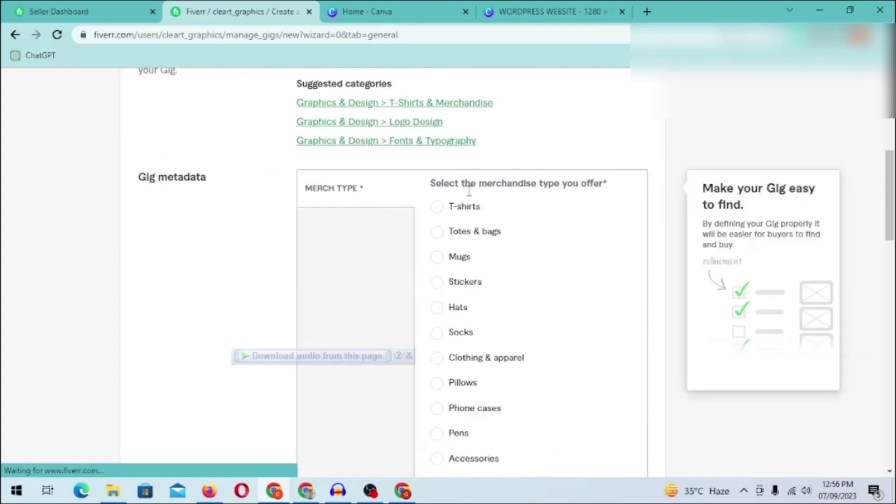
{"action": "scroll", "coordinate": [476, 224], "scroll_direction": "down", "scroll_amount": 10}
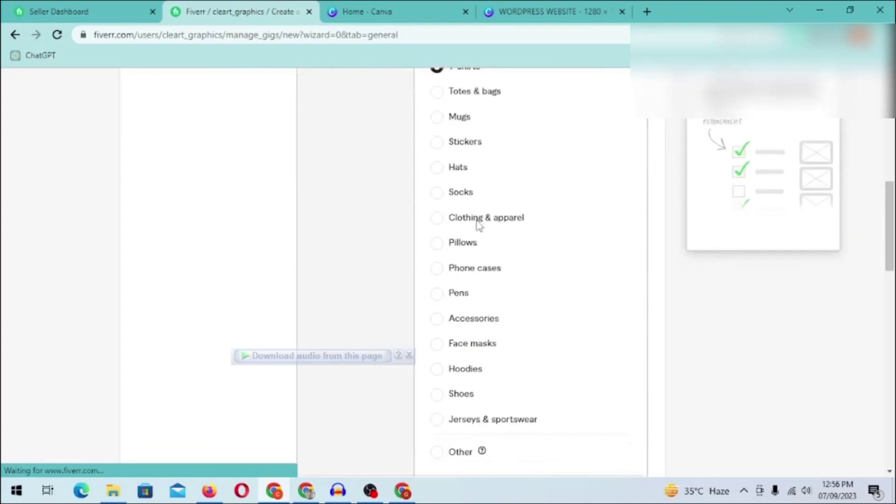
- Switch off Most Used Keywords in the Fiverr Mate extension's settings and reload the "typography" search results
{"action": "left_click", "coordinate": [448, 249]}
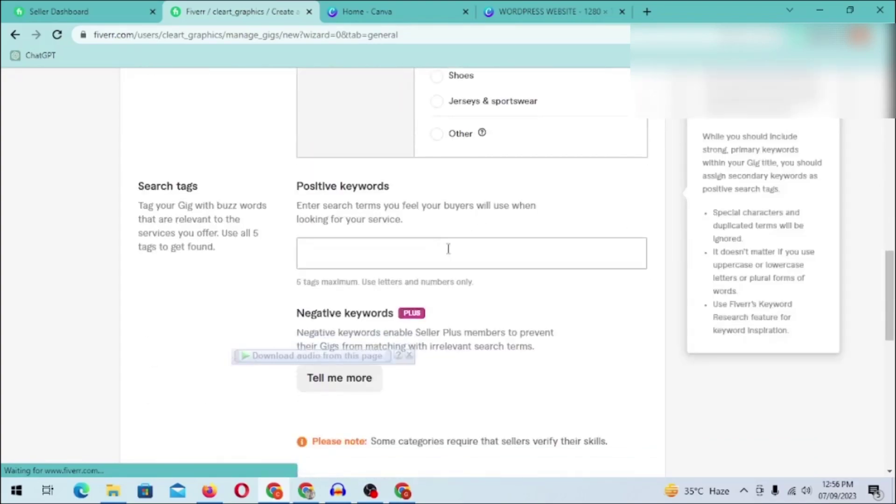
{"action": "key", "text": "alt+Tab"}
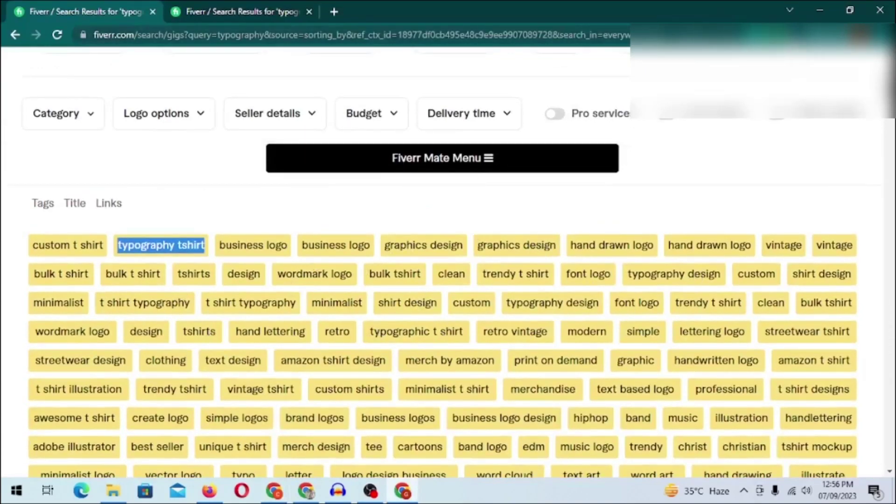
{"action": "left_click", "coordinate": [795, 35]}
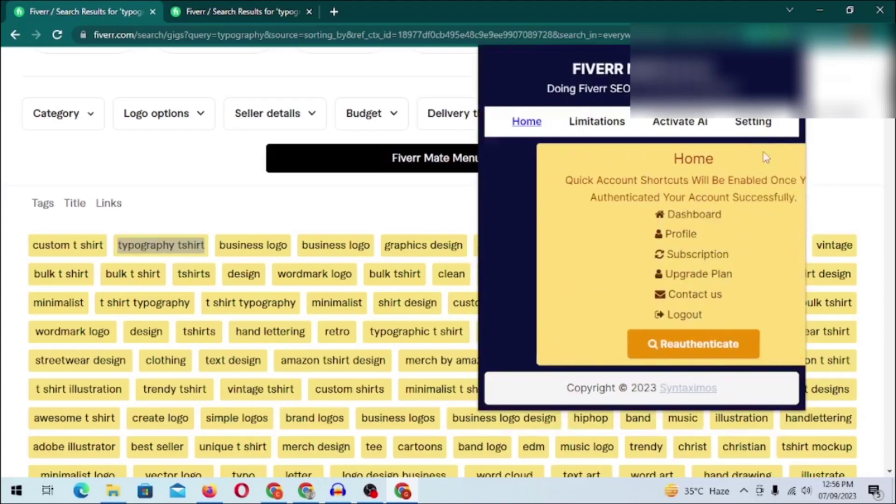
{"action": "left_click", "coordinate": [754, 126]}
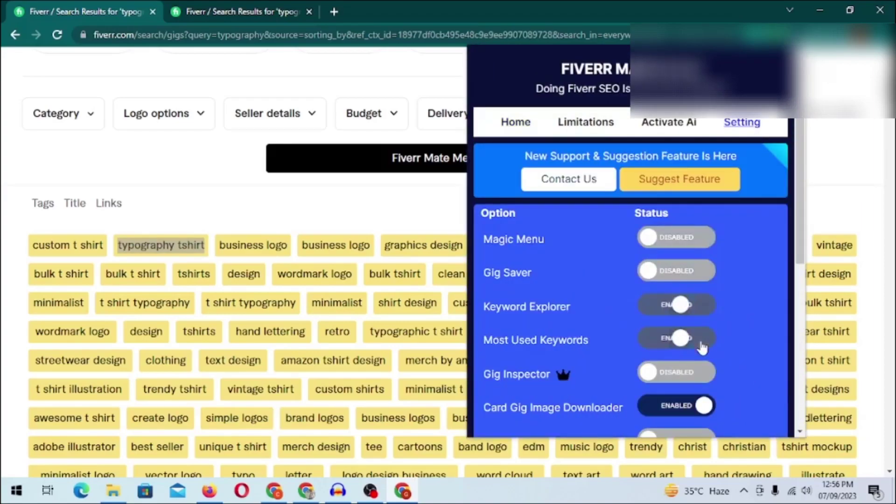
{"action": "scroll", "coordinate": [701, 343], "scroll_direction": "down", "scroll_amount": 1}
{"action": "left_click", "coordinate": [701, 342]}
{"action": "scroll", "coordinate": [701, 404], "scroll_direction": "up", "scroll_amount": 1}
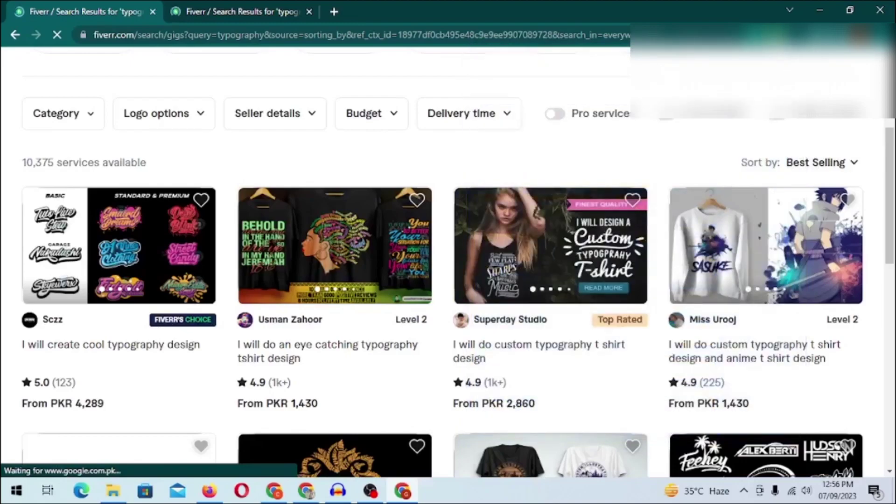
{"action": "scroll", "coordinate": [448, 262], "scroll_direction": "up", "scroll_amount": 4}
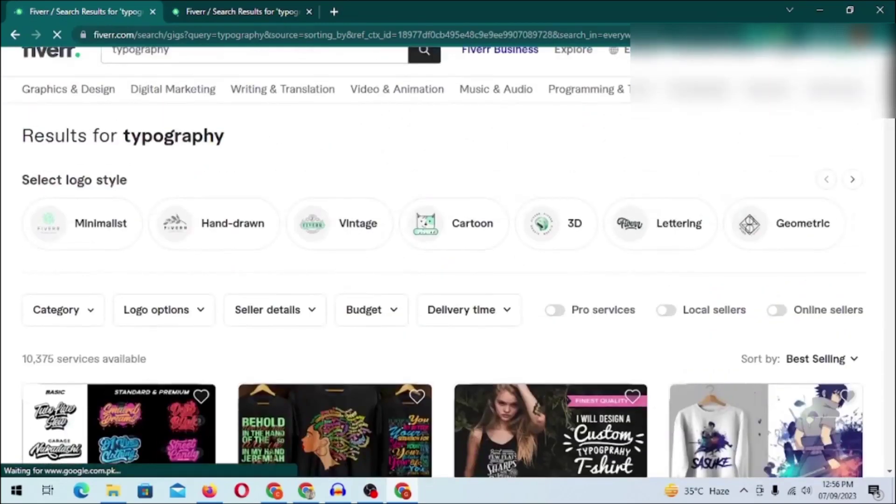
- Turn on Quick View in the Fiverr Quick View extension's settings
{"action": "left_click", "coordinate": [770, 35]}
{"action": "left_click", "coordinate": [755, 124]}
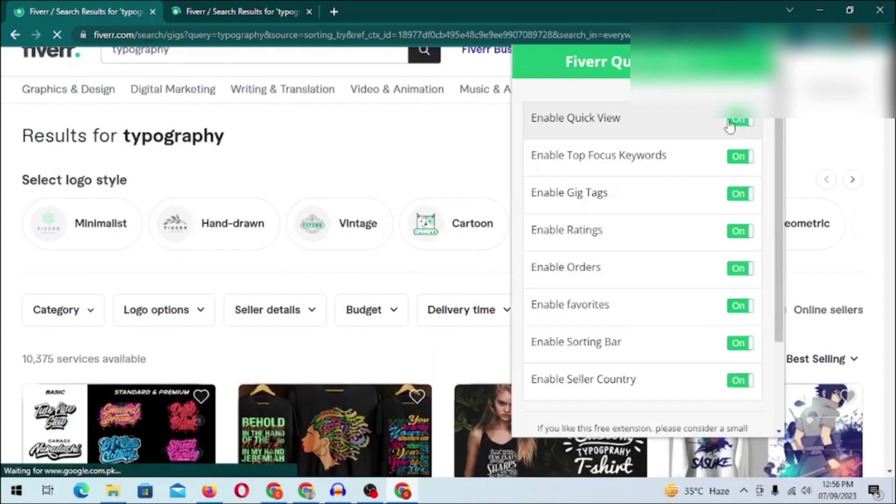
{"action": "left_click", "coordinate": [390, 166]}
- Search Fiverr for "typography t shirt design"
{"action": "scroll", "coordinate": [197, 80], "scroll_direction": "up", "scroll_amount": 1}
{"action": "left_click", "coordinate": [197, 79]}
{"action": "type", "text": "t shirt deisgn"}
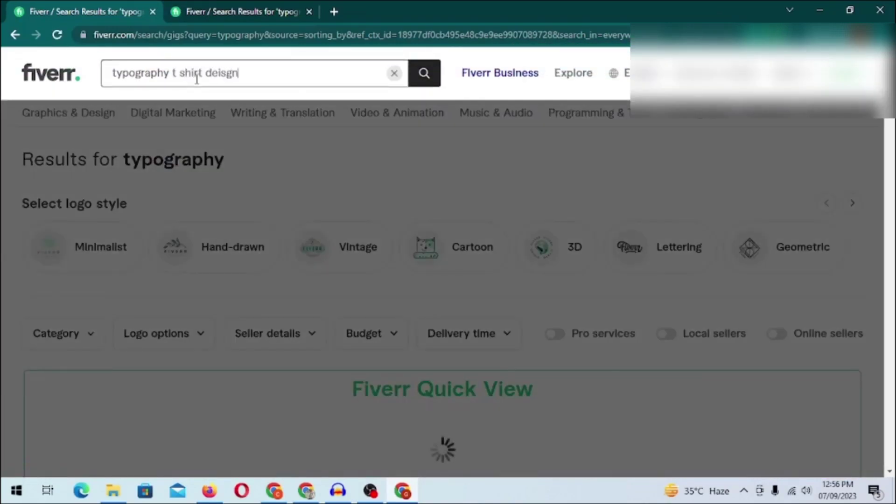
{"action": "key", "text": "Return"}
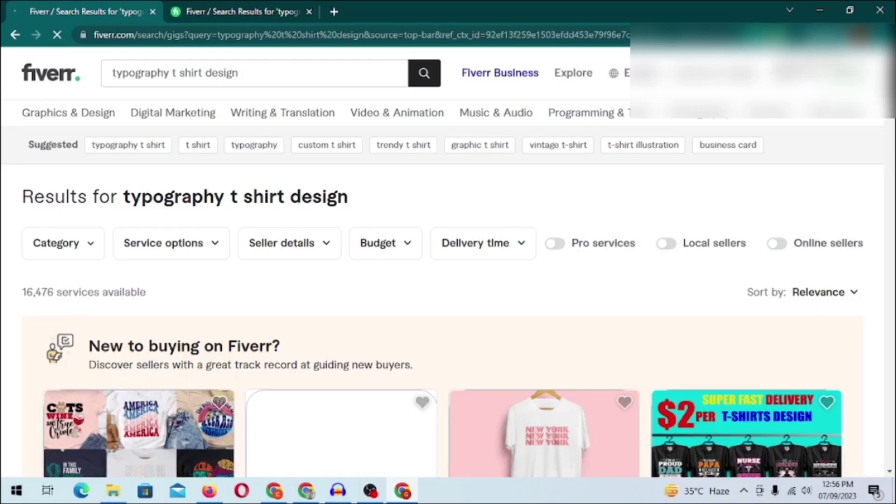
- Examine the "typography t shirt design" results heading and compare the phrase with the new gig's title
{"action": "scroll", "coordinate": [92, 203], "scroll_direction": "down", "scroll_amount": 4}
{"action": "scroll", "coordinate": [331, 252], "scroll_direction": "up", "scroll_amount": 4}
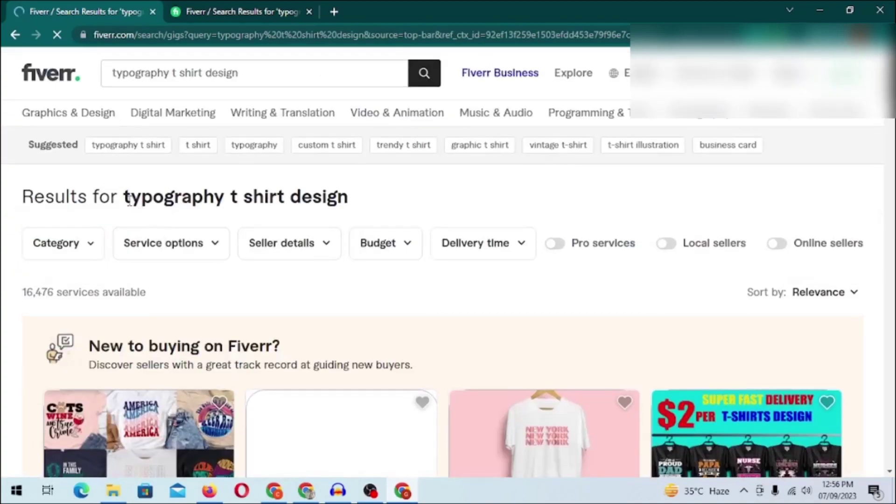
{"action": "left_click_drag", "start_coordinate": [131, 198], "coordinate": [128, 216]}
{"action": "left_click", "coordinate": [335, 195]}
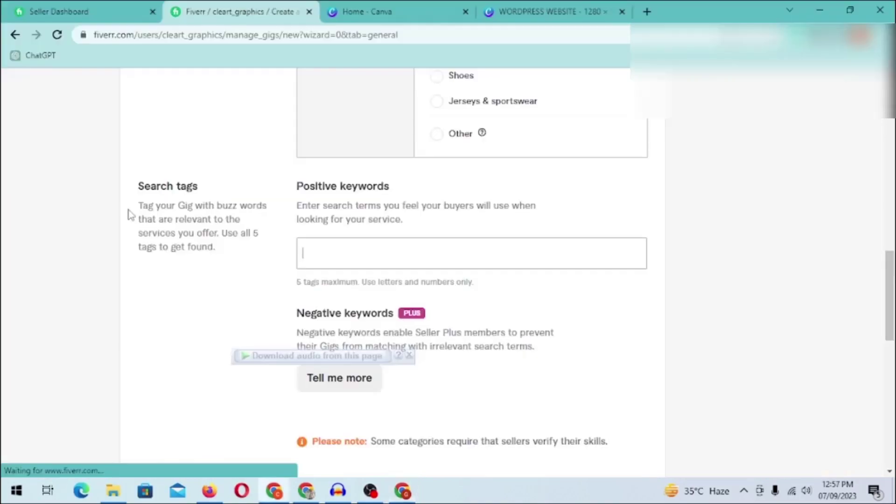
{"action": "scroll", "coordinate": [322, 192], "scroll_direction": "up", "scroll_amount": 15}
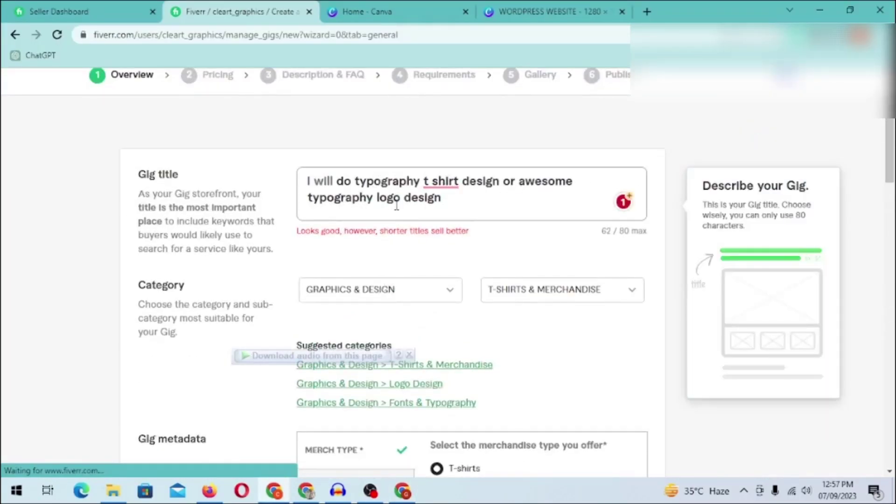
{"action": "scroll", "coordinate": [362, 176], "scroll_direction": "down", "scroll_amount": 15}
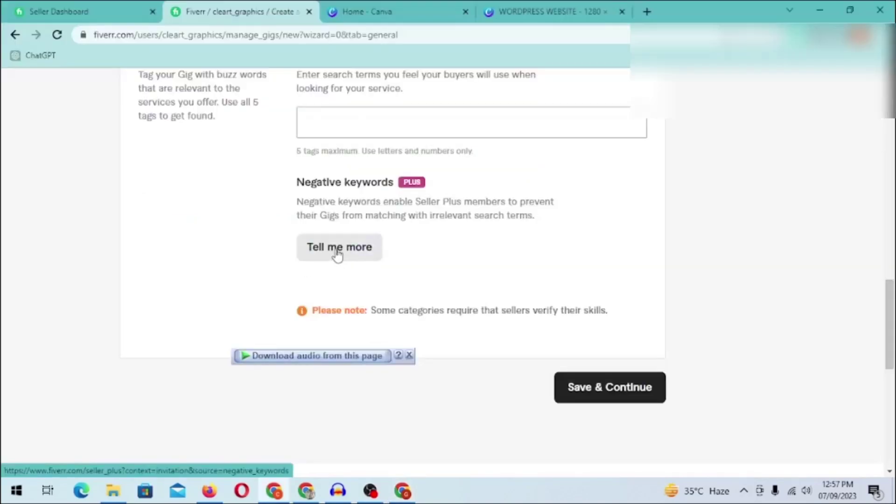
- Add "typography", "t shirt design" and "tshirt design" from the Top Focus Keywords as the gig's positive keywords
{"action": "type", "text": "typography"}
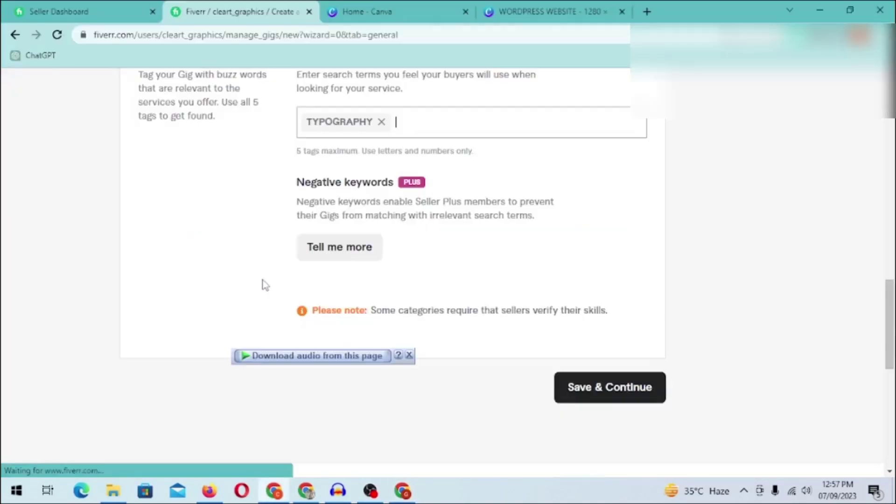
{"action": "type", "text": "t shirt design"}
{"action": "key", "text": "Return"}
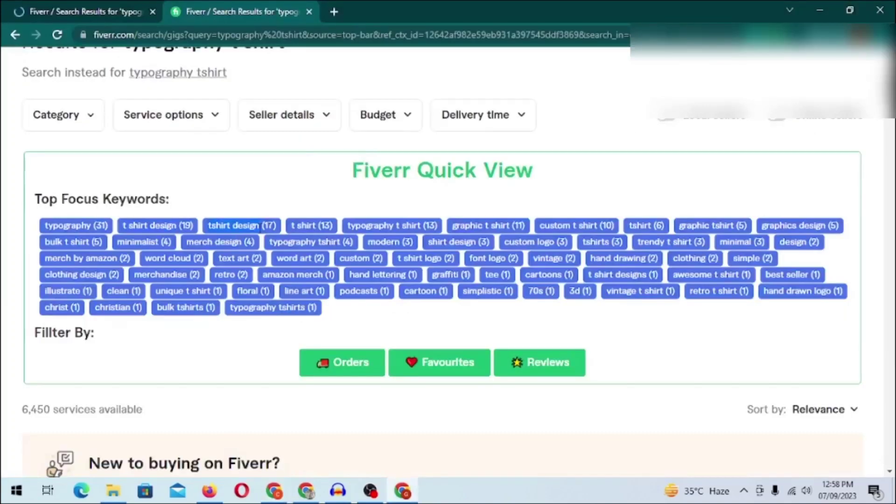
{"action": "key", "text": "alt+Tab"}
{"action": "type", "text": "tshirt design"}
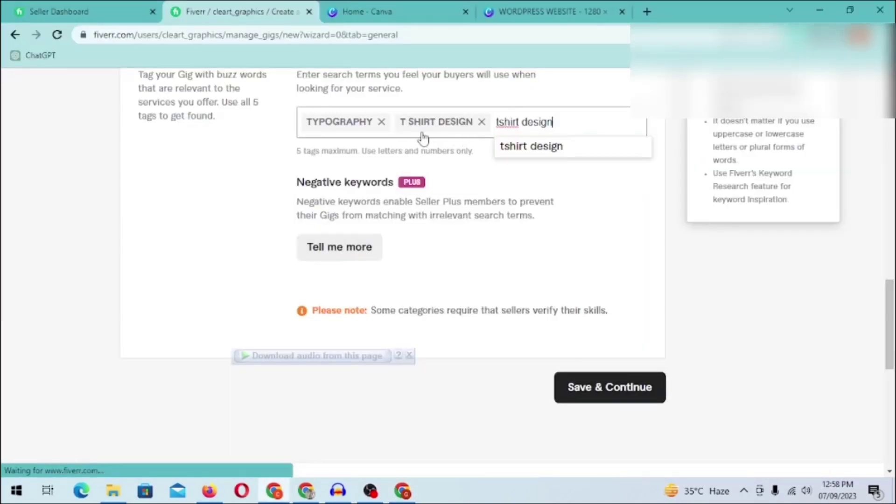
{"action": "left_click", "coordinate": [533, 147]}
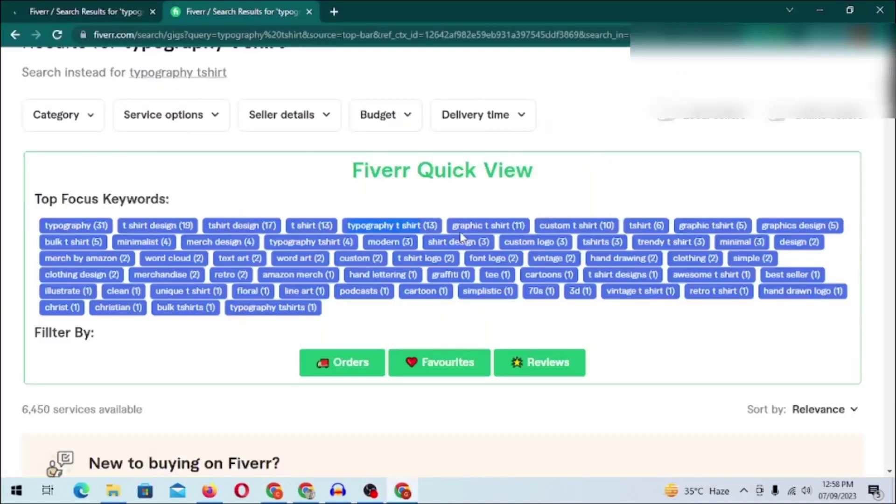
- Add "typography t shirt" and "tshirt" as the last two positive keywords and save the overview to continue to pricing
{"action": "left_click_drag", "start_coordinate": [454, 229], "coordinate": [504, 229]}
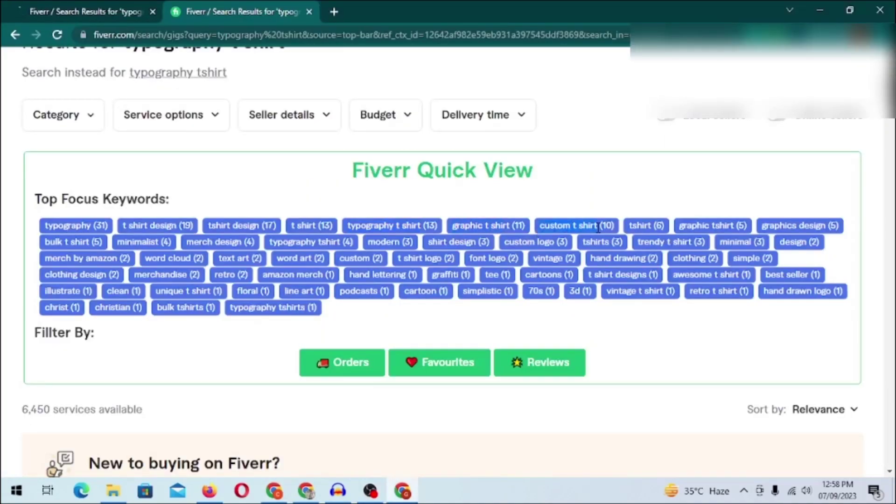
{"action": "left_click_drag", "start_coordinate": [629, 226], "coordinate": [651, 227]}
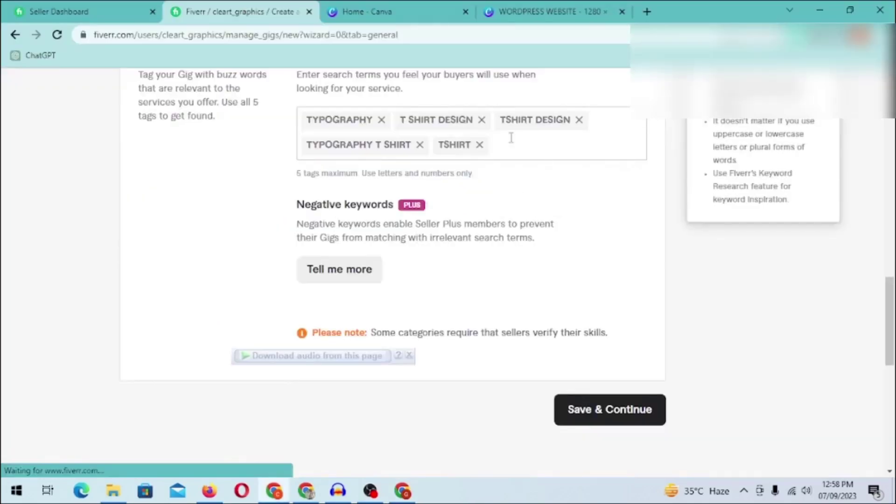
{"action": "scroll", "coordinate": [408, 271], "scroll_direction": "up", "scroll_amount": 2}
{"action": "scroll", "coordinate": [587, 368], "scroll_direction": "down", "scroll_amount": 3}
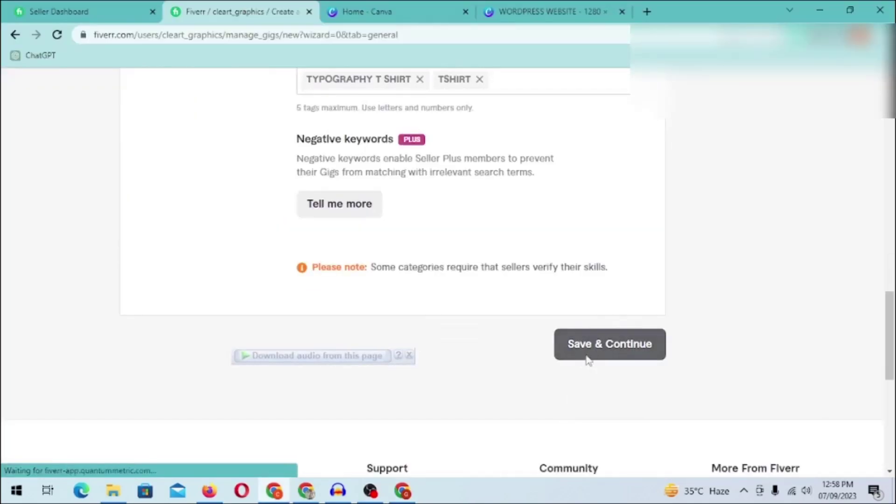
{"action": "left_click", "coordinate": [586, 358]}
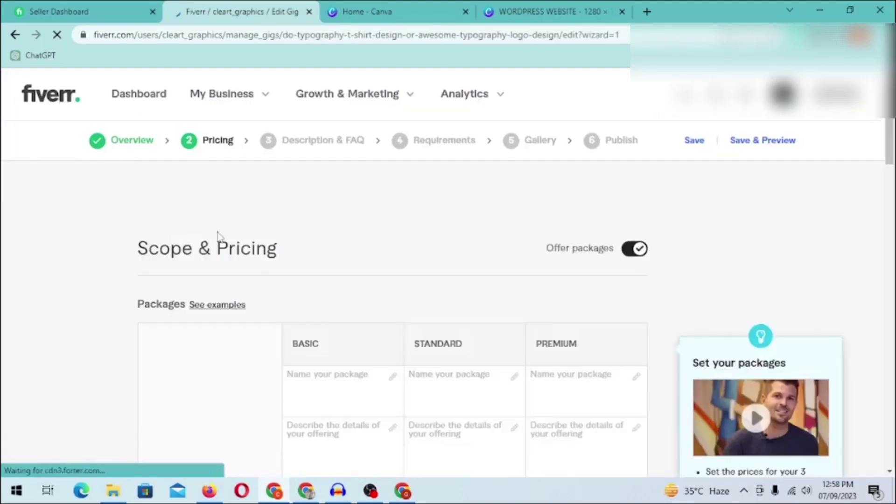
- Name the Basic package "Black and white typography design" and the Standard package "colorful typography design"
{"action": "scroll", "coordinate": [246, 299], "scroll_direction": "down", "scroll_amount": 3}
{"action": "scroll", "coordinate": [245, 296], "scroll_direction": "up", "scroll_amount": 2}
{"action": "scroll", "coordinate": [248, 301], "scroll_direction": "down", "scroll_amount": 4}
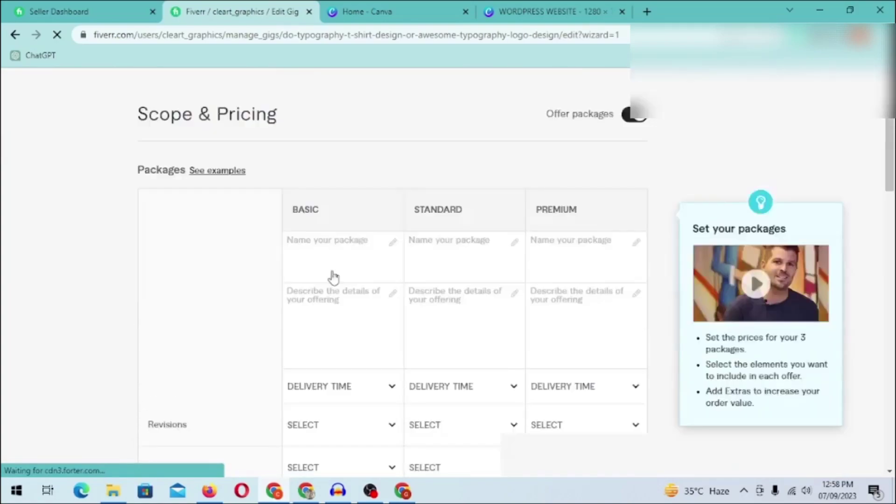
{"action": "left_click", "coordinate": [327, 118]}
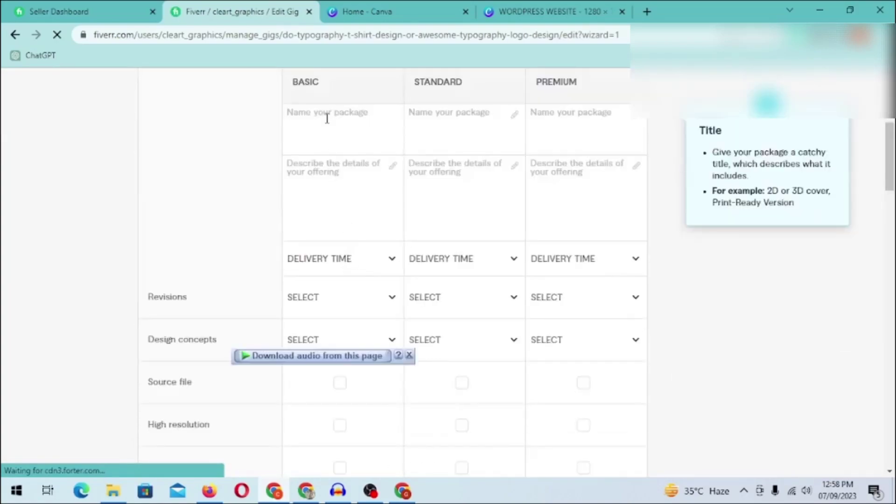
{"action": "type", "text": "balc"}
{"action": "key", "text": "ctrl+a"}
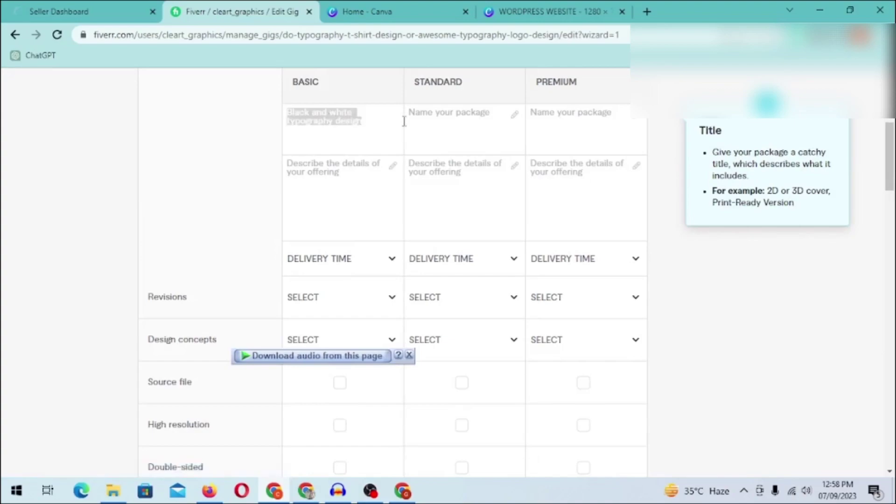
{"action": "left_click", "coordinate": [423, 119]}
{"action": "type", "text": "Black and white typography design"}
- Name the Premium package "premium colorful typography design"
{"action": "left_click", "coordinate": [564, 133]}
{"action": "type", "text": "Black and white typography design"}
{"action": "left_click_drag", "start_coordinate": [603, 113], "coordinate": [566, 115]}
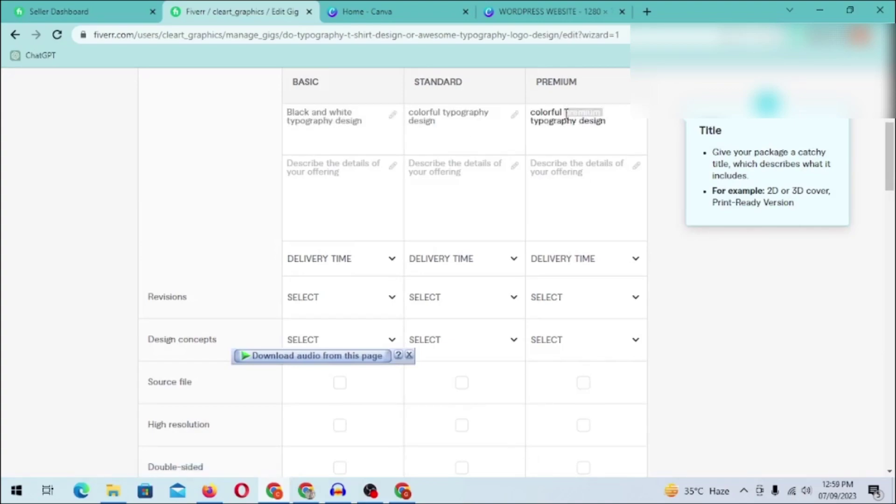
{"action": "key", "text": "ctrl+x"}
{"action": "left_click", "coordinate": [530, 116]}
{"action": "key", "text": "ctrl+v"}
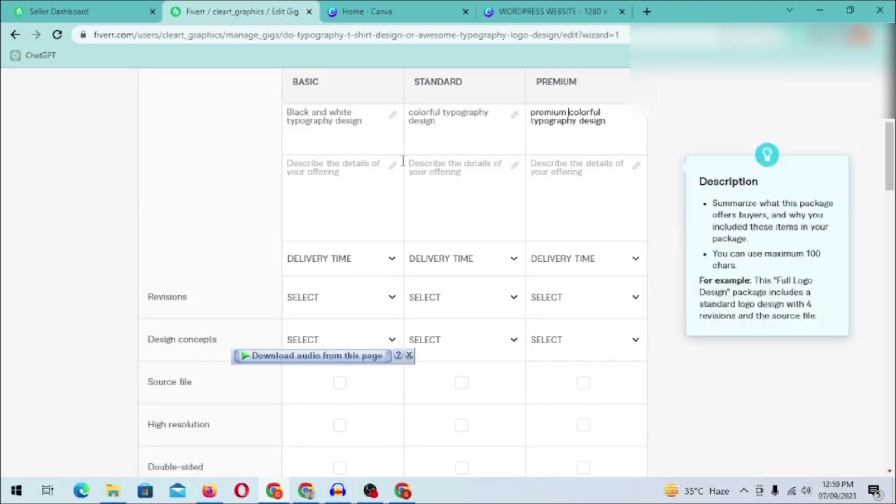
- Reuse the Basic package's name, "Black and white typography design", as its description
{"action": "scroll", "coordinate": [360, 143], "scroll_direction": "down", "scroll_amount": 1}
{"action": "scroll", "coordinate": [349, 191], "scroll_direction": "up", "scroll_amount": 2}
{"action": "left_click", "coordinate": [349, 191]}
{"action": "key", "text": "ctrl+a"}
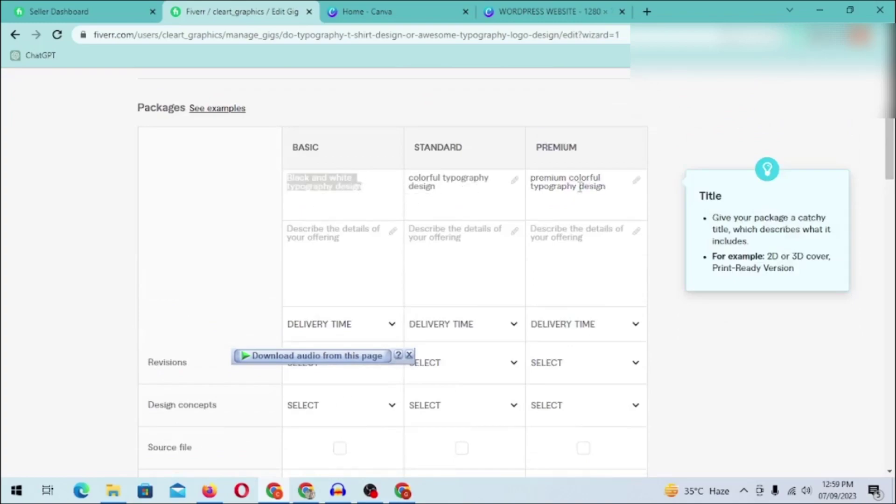
{"action": "key", "text": "ctrl+c"}
{"action": "left_click", "coordinate": [358, 226]}
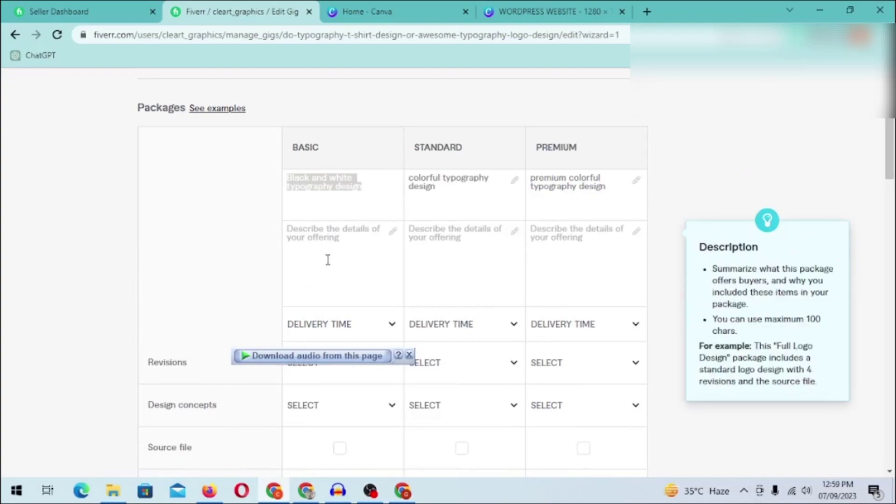
{"action": "key", "text": "ctrl+v"}
- Reuse the Standard package's name, "colorful typography design", as its description
{"action": "left_click", "coordinate": [454, 200]}
{"action": "key", "text": "ctrl+a"}
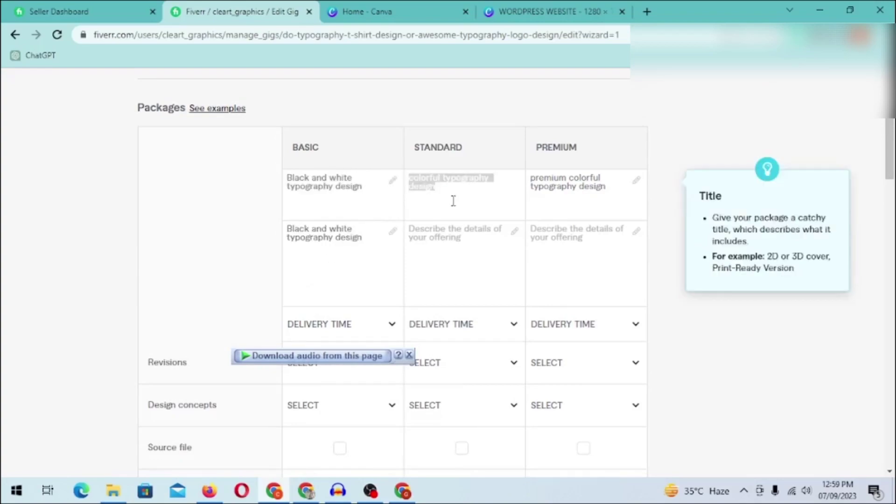
{"action": "key", "text": "ctrl+c"}
{"action": "left_click", "coordinate": [458, 269]}
{"action": "key", "text": "ctrl+v"}
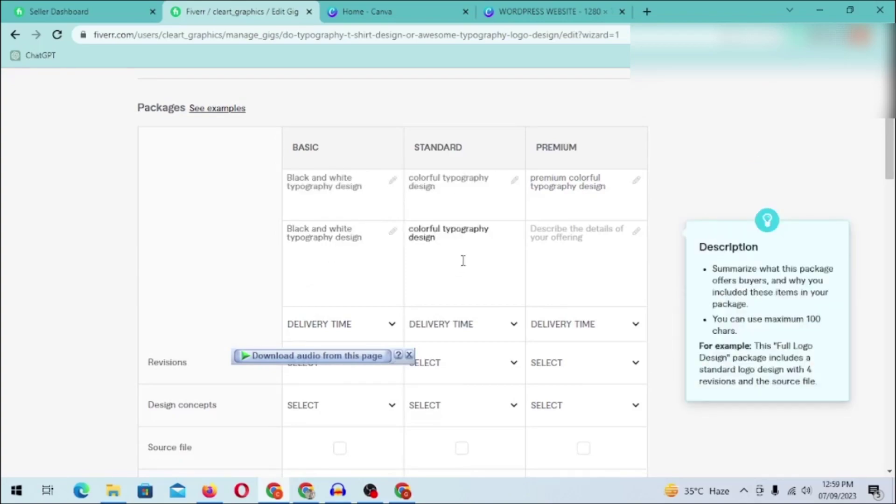
- Set the Standard description to "colorful typography design with 2-3 words" and the Premium description to "colorful typography design with 4-6 words"
{"action": "type", "text": "with 2-3 words"}
{"action": "key", "text": "ctrl+a"}
{"action": "key", "text": "ctrl+c"}
{"action": "left_click", "coordinate": [563, 248]}
{"action": "key", "text": "ctrl+v"}
{"action": "type", "text": "4-6"}
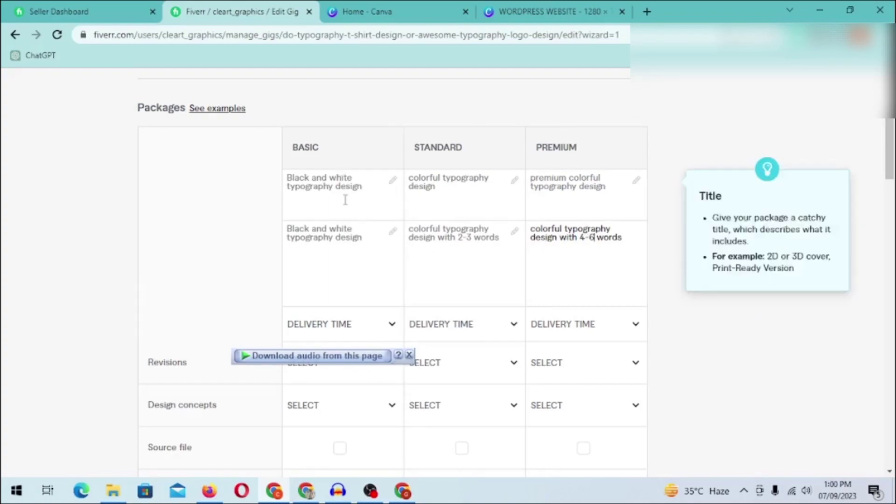
{"action": "scroll", "coordinate": [340, 284], "scroll_direction": "down", "scroll_amount": 1}
{"action": "scroll", "coordinate": [339, 285], "scroll_direction": "up", "scroll_amount": 2}
{"action": "scroll", "coordinate": [470, 244], "scroll_direction": "down", "scroll_amount": 3}
{"action": "scroll", "coordinate": [601, 104], "scroll_direction": "up", "scroll_amount": 2}
{"action": "scroll", "coordinate": [570, 158], "scroll_direction": "down", "scroll_amount": 3}
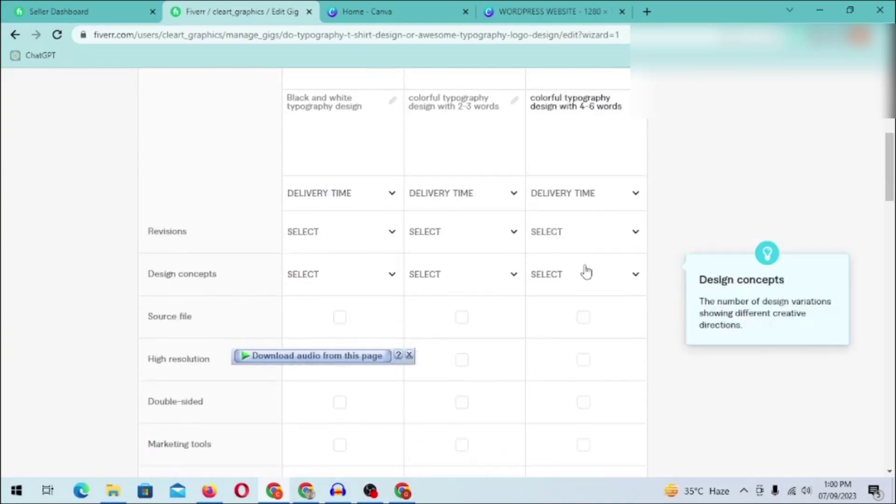
{"action": "scroll", "coordinate": [584, 266], "scroll_direction": "up", "scroll_amount": 3}
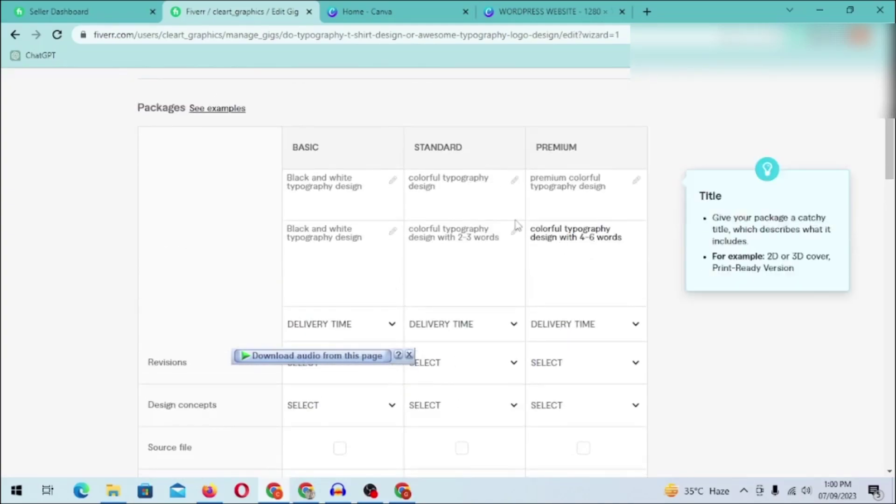
{"action": "left_click", "coordinate": [345, 252]}
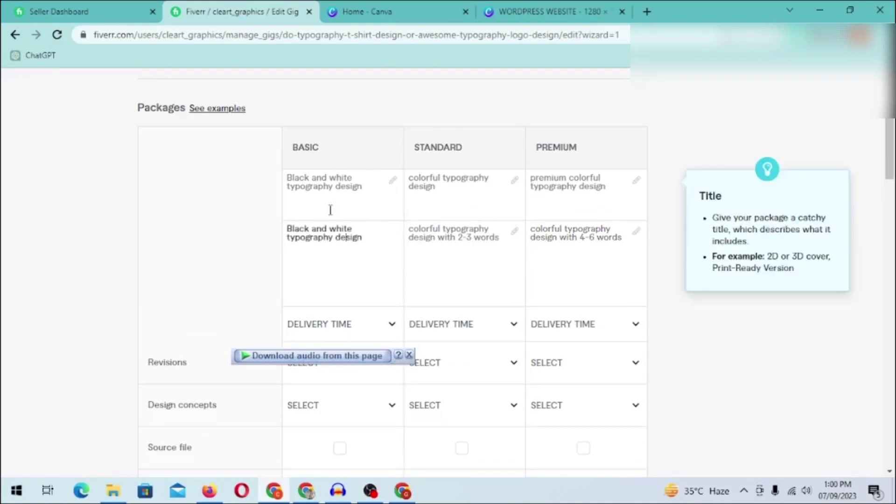
- Set the delivery time to 1 day for the Basic and Standard packages and 2 days for Premium
{"action": "scroll", "coordinate": [331, 220], "scroll_direction": "down", "scroll_amount": 3}
{"action": "left_click", "coordinate": [341, 193]}
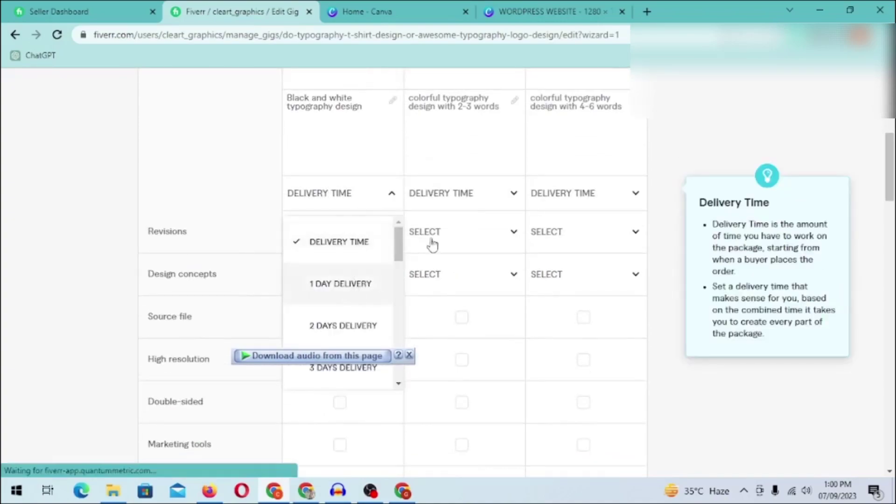
{"action": "left_click", "coordinate": [345, 283]}
{"action": "left_click", "coordinate": [462, 193]}
{"action": "left_click", "coordinate": [462, 284]}
{"action": "left_click", "coordinate": [583, 194]}
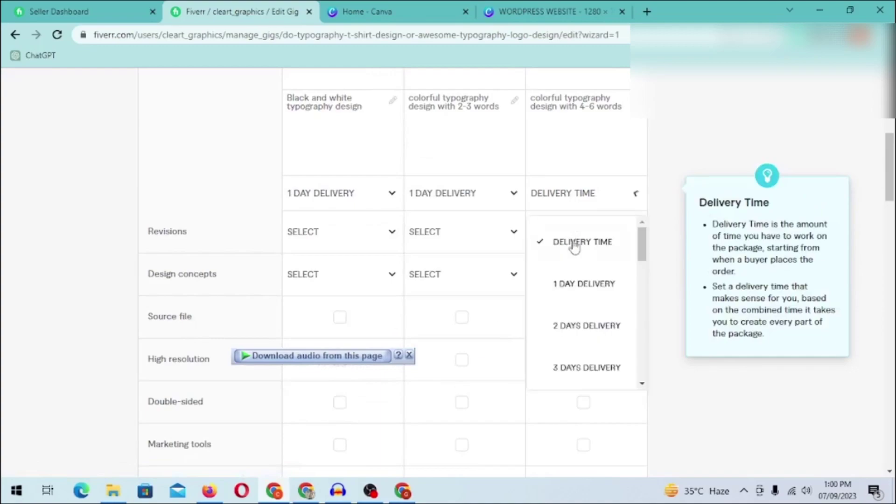
{"action": "left_click", "coordinate": [572, 327]}
- Offer unlimited revisions in the Basic, Standard and Premium packages
{"action": "left_click", "coordinate": [362, 235]}
{"action": "scroll", "coordinate": [355, 364], "scroll_direction": "down", "scroll_amount": 5}
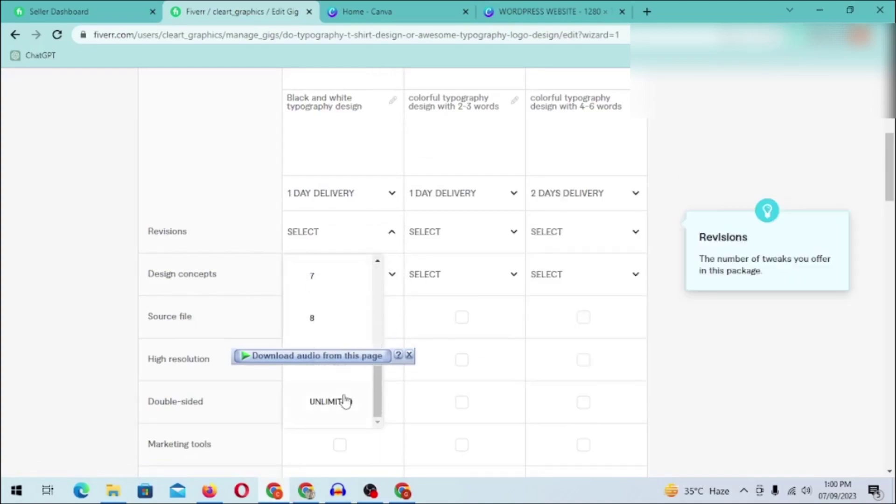
{"action": "left_click", "coordinate": [344, 404]}
{"action": "left_click", "coordinate": [462, 232]}
{"action": "scroll", "coordinate": [455, 397], "scroll_direction": "down", "scroll_amount": 3}
{"action": "scroll", "coordinate": [452, 420], "scroll_direction": "down", "scroll_amount": 3}
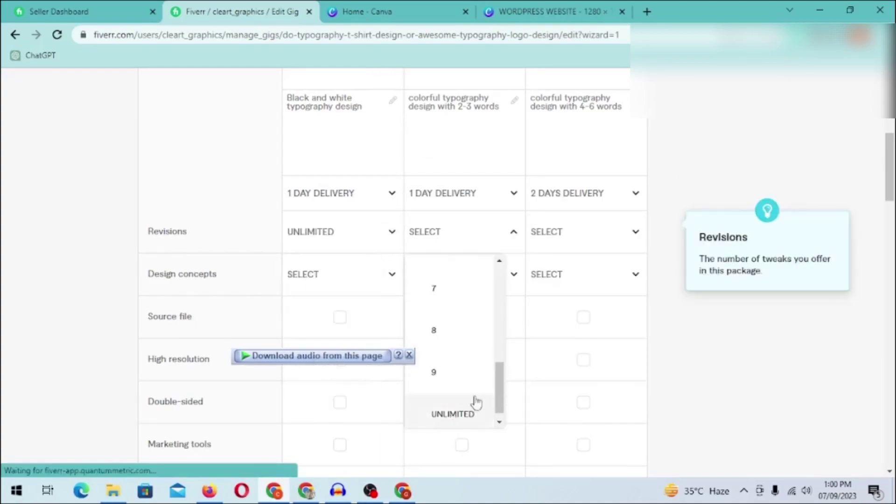
{"action": "left_click", "coordinate": [451, 413]}
{"action": "left_click", "coordinate": [571, 235]}
{"action": "scroll", "coordinate": [568, 381], "scroll_direction": "down", "scroll_amount": 5}
{"action": "left_click", "coordinate": [566, 407]}
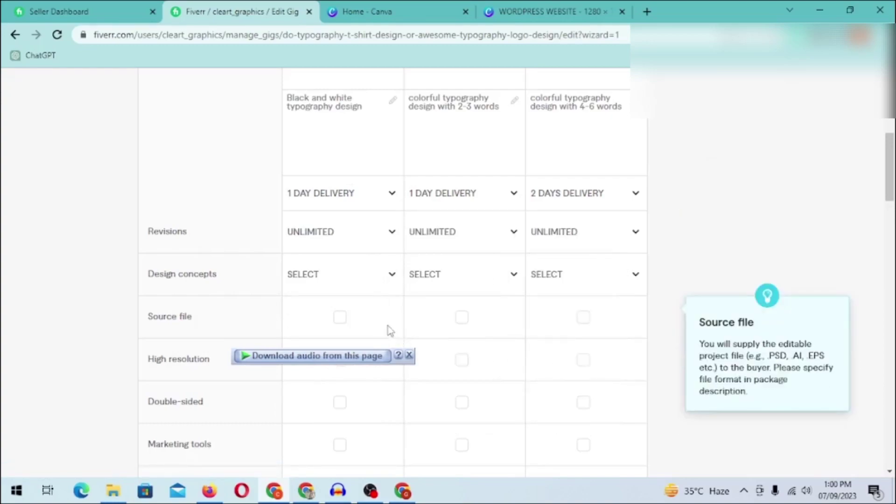
- Include high resolution in the Basic, Standard and Premium packages
{"action": "left_click", "coordinate": [346, 283]}
{"action": "left_click", "coordinate": [346, 286]}
{"action": "scroll", "coordinate": [565, 310], "scroll_direction": "down", "scroll_amount": 1}
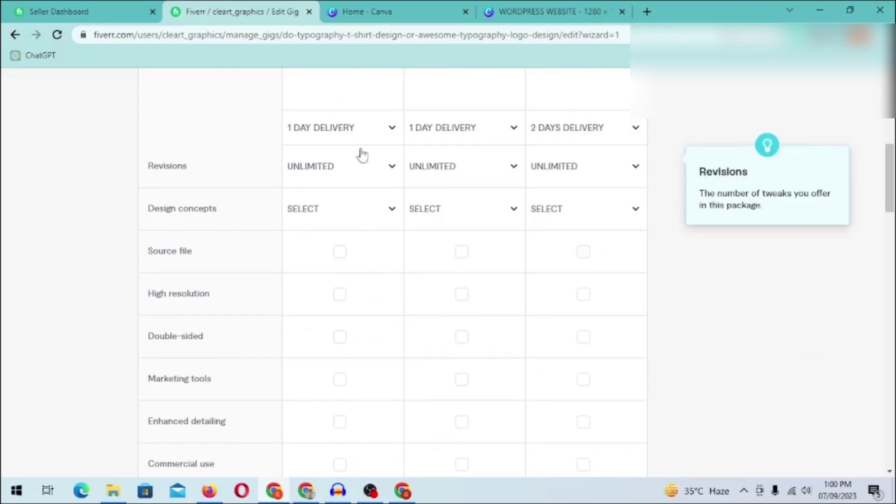
{"action": "scroll", "coordinate": [351, 203], "scroll_direction": "down", "scroll_amount": 1}
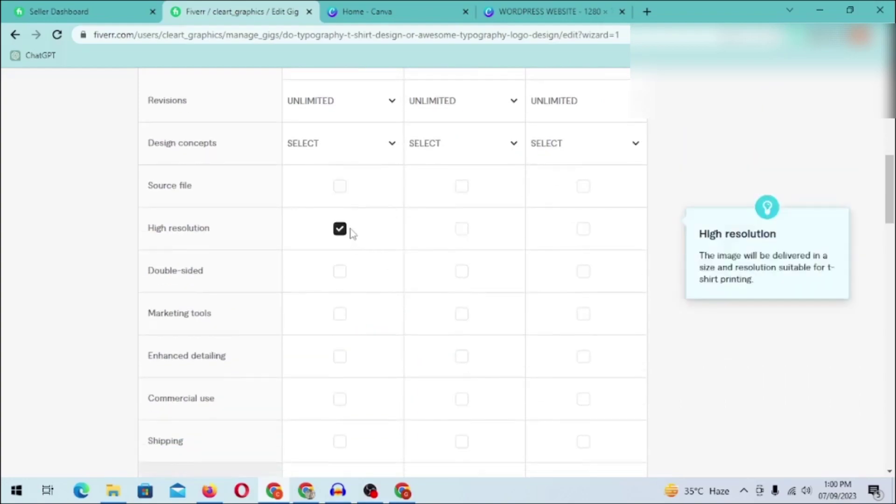
{"action": "left_click", "coordinate": [462, 229]}
{"action": "left_click", "coordinate": [584, 230]}
{"action": "scroll", "coordinate": [583, 279], "scroll_direction": "down", "scroll_amount": 2}
{"action": "scroll", "coordinate": [583, 304], "scroll_direction": "up", "scroll_amount": 4}
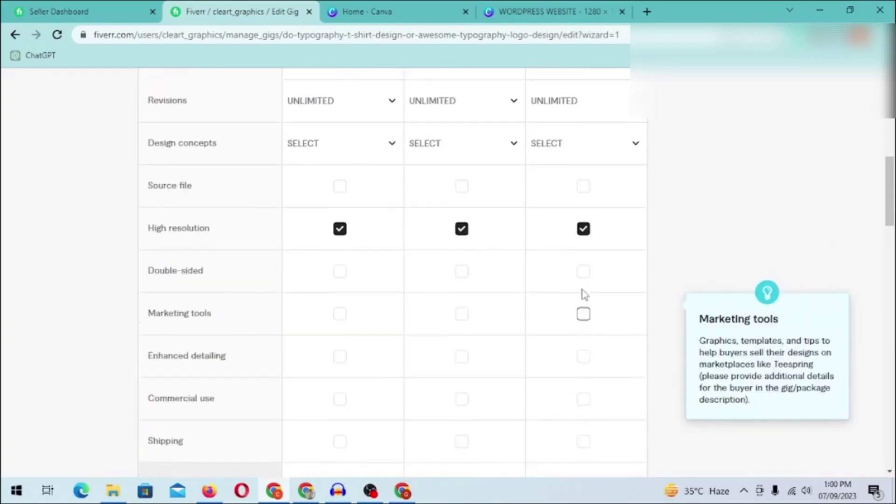
- Include enhanced detailing and the source file in the Standard and Premium packages only
{"action": "scroll", "coordinate": [584, 295], "scroll_direction": "down", "scroll_amount": 1}
{"action": "left_click", "coordinate": [583, 317]}
{"action": "left_click", "coordinate": [462, 317]}
{"action": "scroll", "coordinate": [579, 303], "scroll_direction": "down", "scroll_amount": 2}
{"action": "left_click", "coordinate": [583, 294]}
{"action": "left_click", "coordinate": [463, 291]}
{"action": "scroll", "coordinate": [490, 233], "scroll_direction": "up", "scroll_amount": 2}
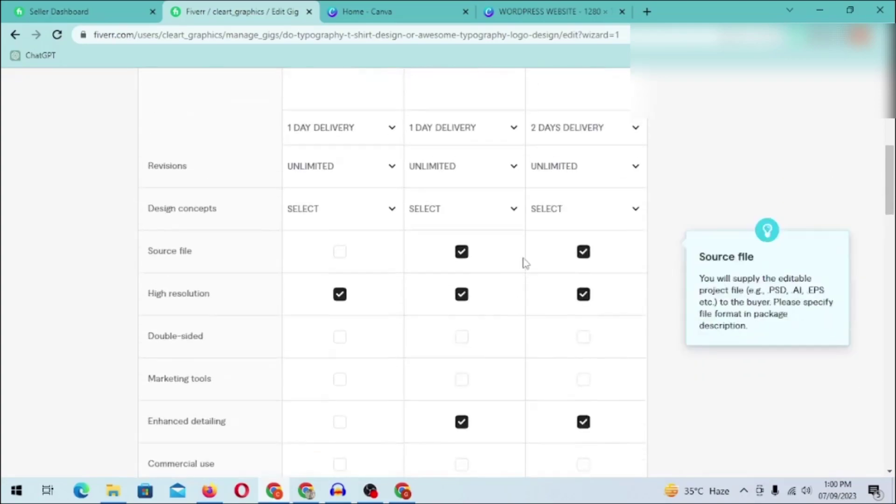
- Set the prices of the Basic, Standard and Premium packages
{"action": "scroll", "coordinate": [524, 208], "scroll_direction": "down", "scroll_amount": 5}
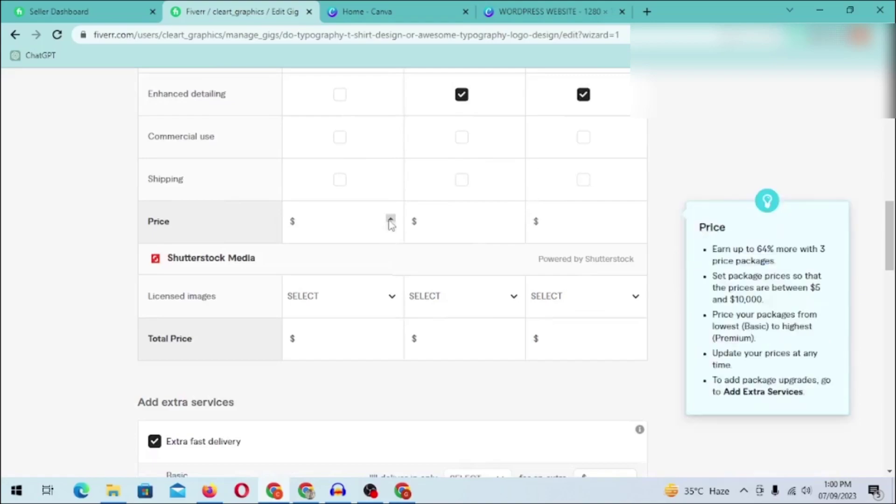
{"action": "double_click", "coordinate": [512, 218]}
{"action": "double_click", "coordinate": [634, 219]}
{"action": "scroll", "coordinate": [623, 276], "scroll_direction": "up", "scroll_amount": 7}
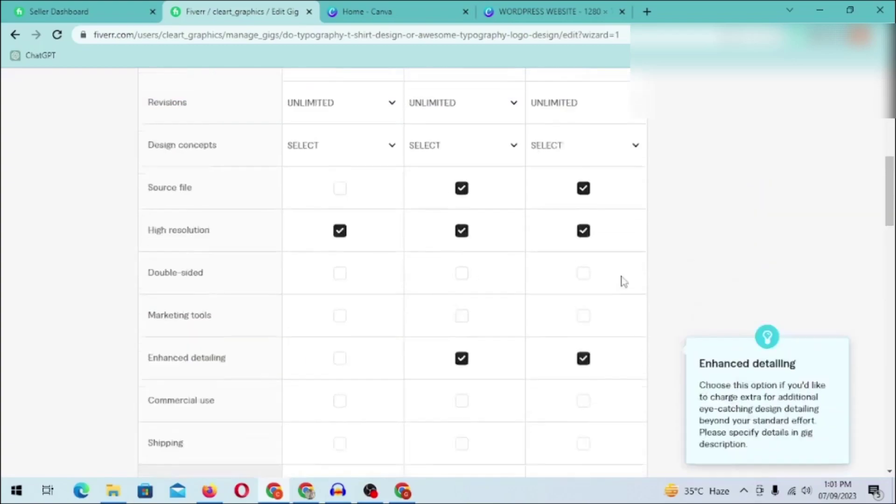
{"action": "scroll", "coordinate": [623, 276], "scroll_direction": "down", "scroll_amount": 8}
{"action": "scroll", "coordinate": [623, 272], "scroll_direction": "up", "scroll_amount": 9}
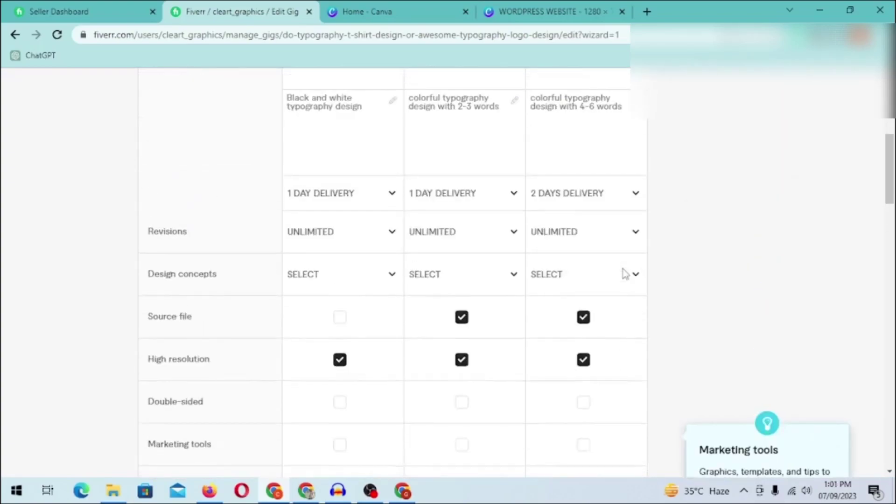
{"action": "scroll", "coordinate": [622, 272], "scroll_direction": "down", "scroll_amount": 3}
{"action": "mouse_move", "coordinate": [192, 269]}
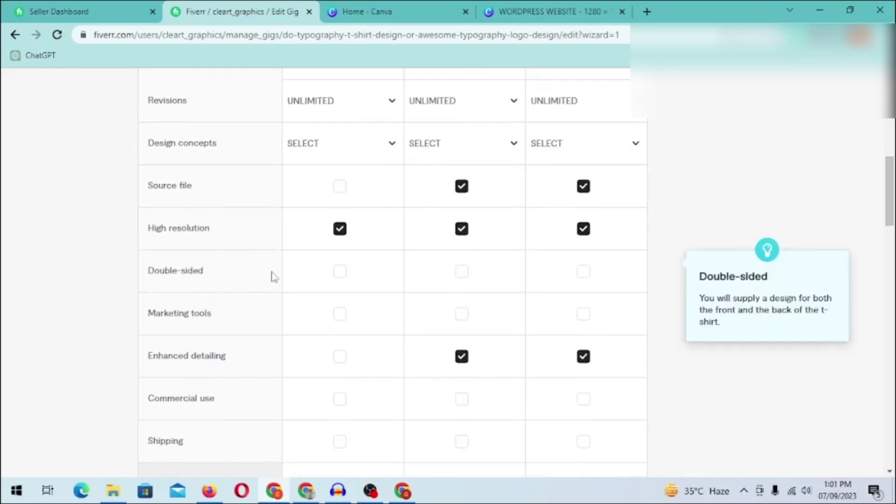
- Offer extra fast delivery in 1 day for an extra $5 on the Premium package
{"action": "scroll", "coordinate": [325, 273], "scroll_direction": "down", "scroll_amount": 12}
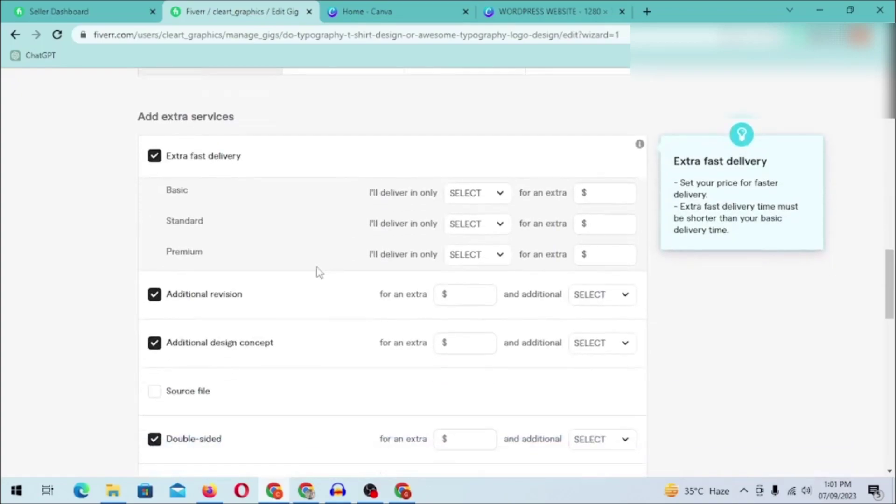
{"action": "scroll", "coordinate": [326, 270], "scroll_direction": "down", "scroll_amount": 1}
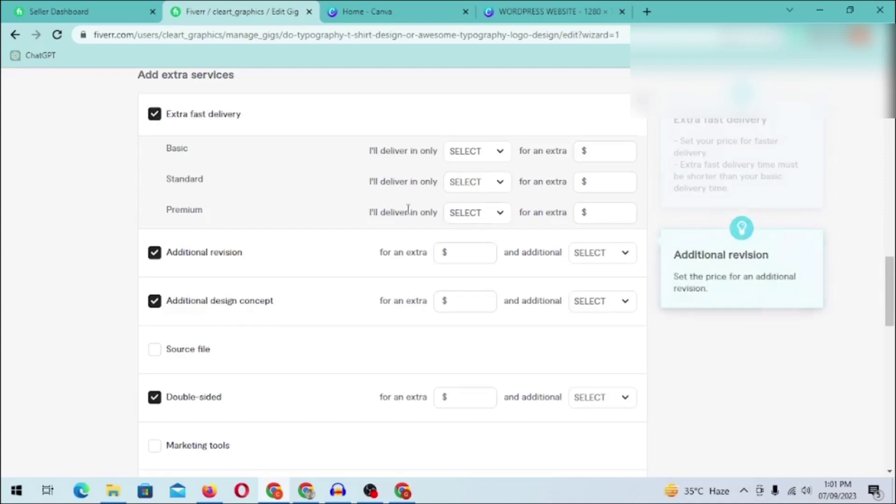
{"action": "left_click", "coordinate": [476, 218]}
{"action": "left_click", "coordinate": [483, 275]}
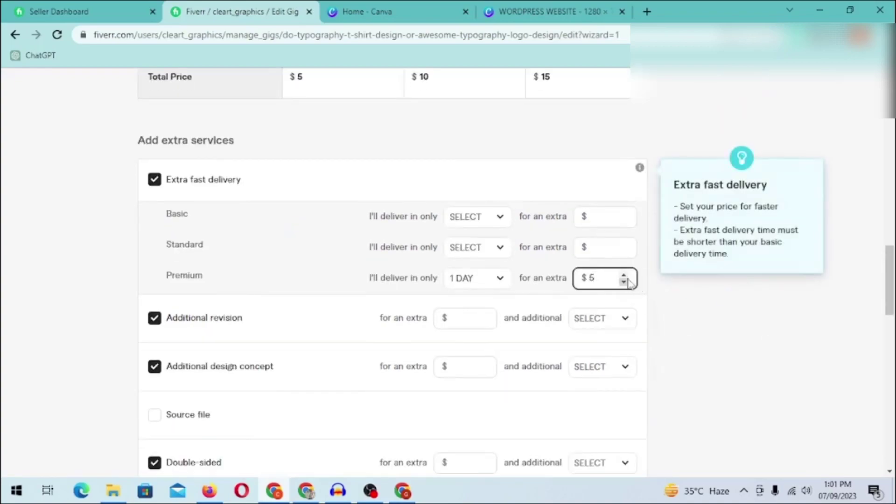
{"action": "left_click", "coordinate": [624, 276]}
{"action": "scroll", "coordinate": [677, 261], "scroll_direction": "up", "scroll_amount": 12}
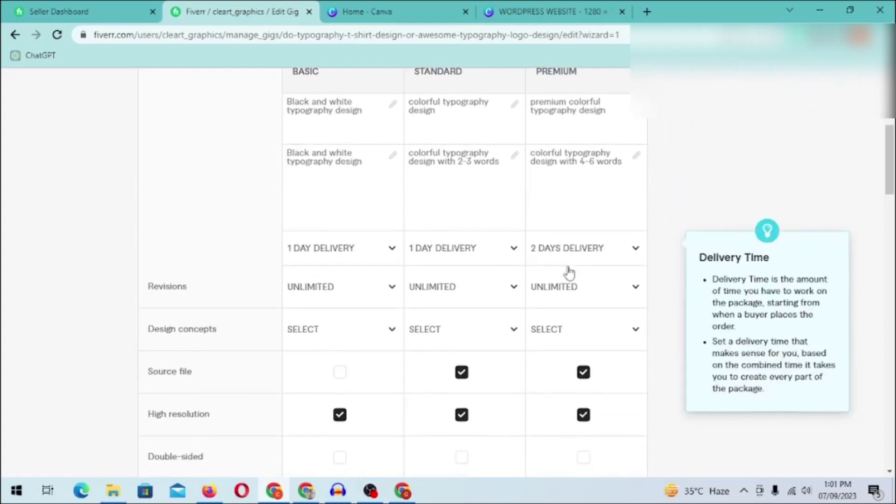
{"action": "scroll", "coordinate": [573, 268], "scroll_direction": "down", "scroll_amount": 12}
{"action": "scroll", "coordinate": [612, 282], "scroll_direction": "down", "scroll_amount": 1}
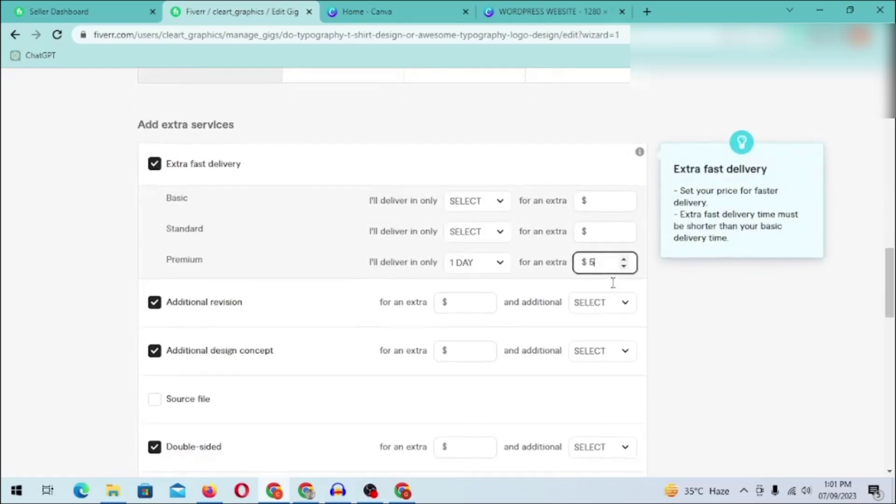
- Remove the additional revision extra and offer an additional design concept for $5 with 1 additional day
{"action": "left_click", "coordinate": [155, 253]}
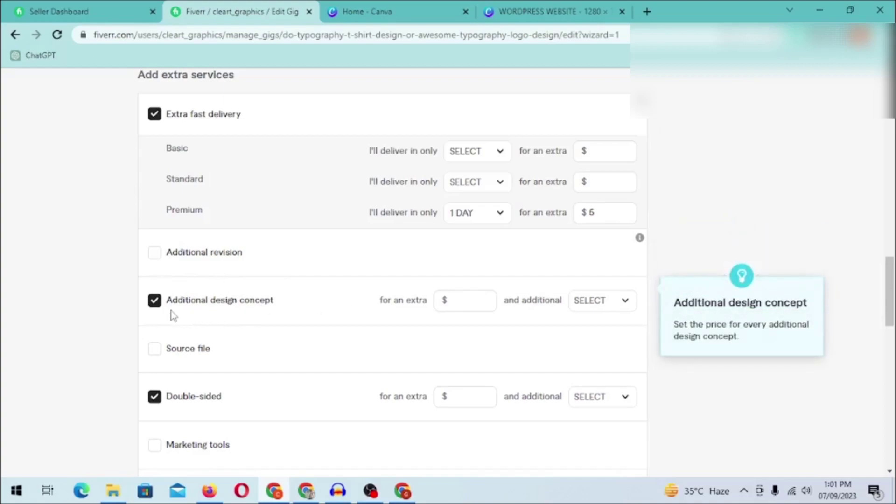
{"action": "left_click", "coordinate": [482, 300]}
{"action": "type", "text": "5"}
{"action": "left_click", "coordinate": [622, 304]}
{"action": "left_click", "coordinate": [607, 165]}
- Offer the double-sided extra for $10 with 1 additional day, and save the pricing to continue to the description stage
{"action": "scroll", "coordinate": [256, 314], "scroll_direction": "down", "scroll_amount": 6}
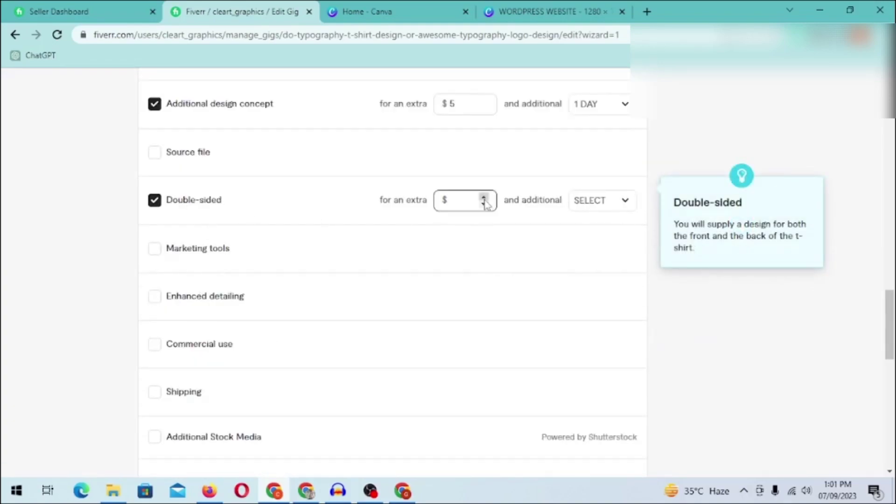
{"action": "left_click", "coordinate": [484, 203]}
{"action": "type", "text": "10"}
{"action": "left_click", "coordinate": [578, 206]}
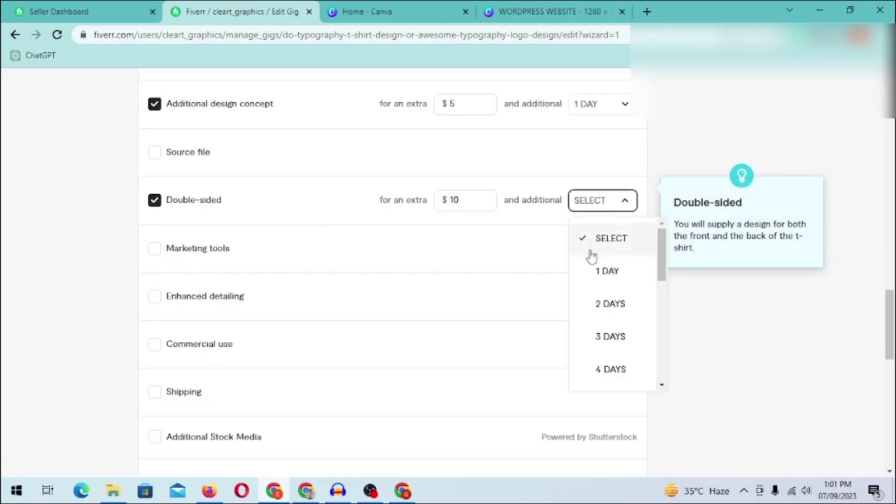
{"action": "left_click", "coordinate": [595, 271]}
{"action": "scroll", "coordinate": [595, 272], "scroll_direction": "down", "scroll_amount": 3}
{"action": "left_click", "coordinate": [611, 419]}
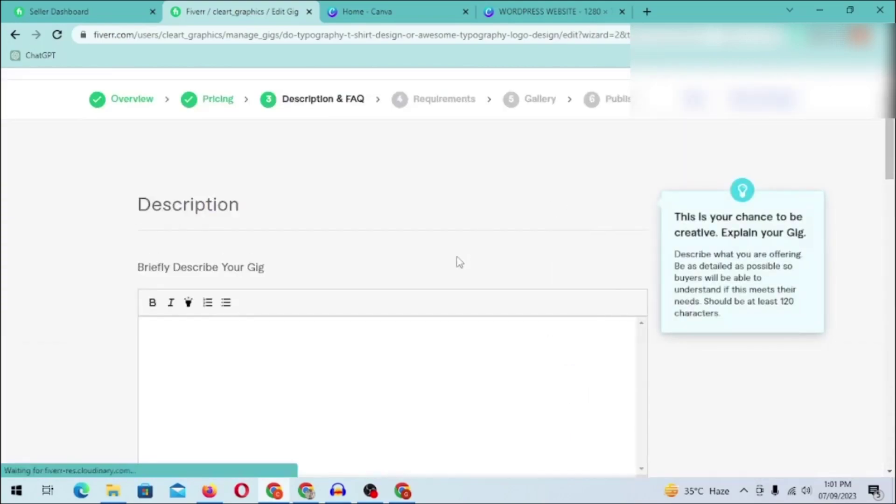
- Return from the empty gig description to the Overview stage and copy the gig title
{"action": "scroll", "coordinate": [270, 275], "scroll_direction": "down", "scroll_amount": 3}
{"action": "left_click", "coordinate": [274, 252]}
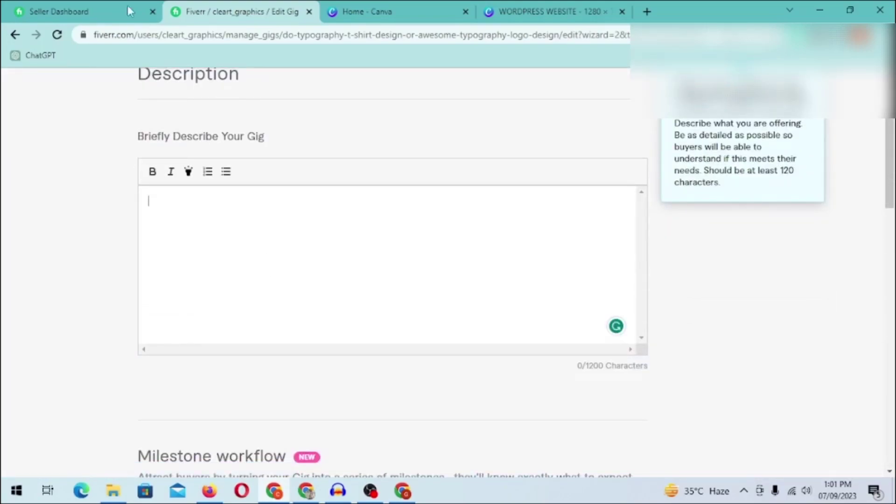
{"action": "scroll", "coordinate": [278, 306], "scroll_direction": "up", "scroll_amount": 3}
{"action": "left_click", "coordinate": [152, 110]}
{"action": "triple_click", "coordinate": [416, 271]}
{"action": "key", "text": "ctrl+c"}
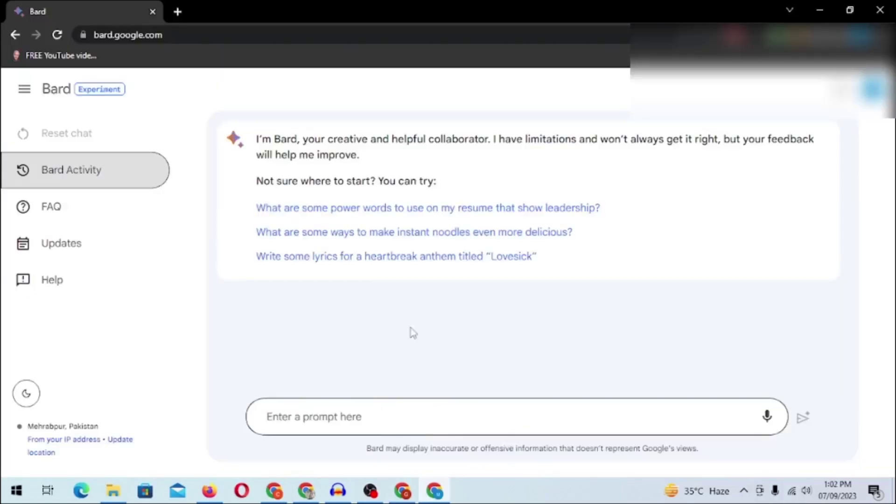
- Switch to Bard and submit the copied gig title followed by "write fiverr gig description"
{"action": "left_click", "coordinate": [381, 423]}
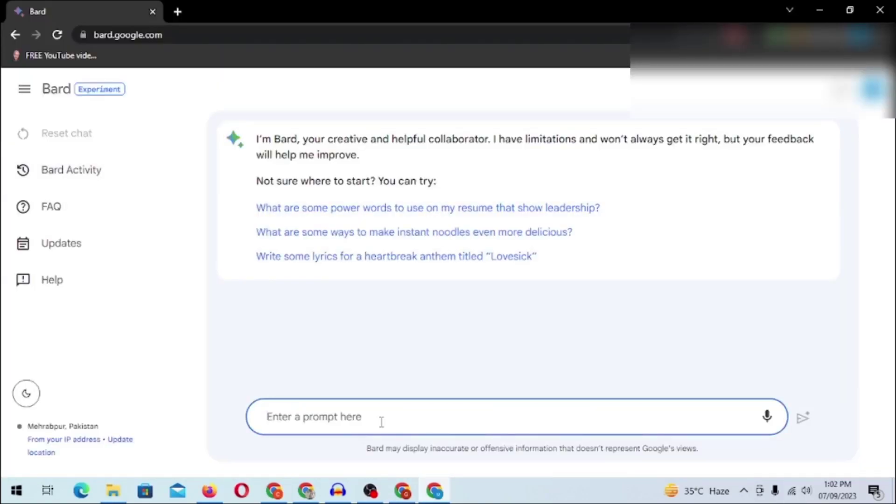
{"action": "key", "text": "ctrl+v"}
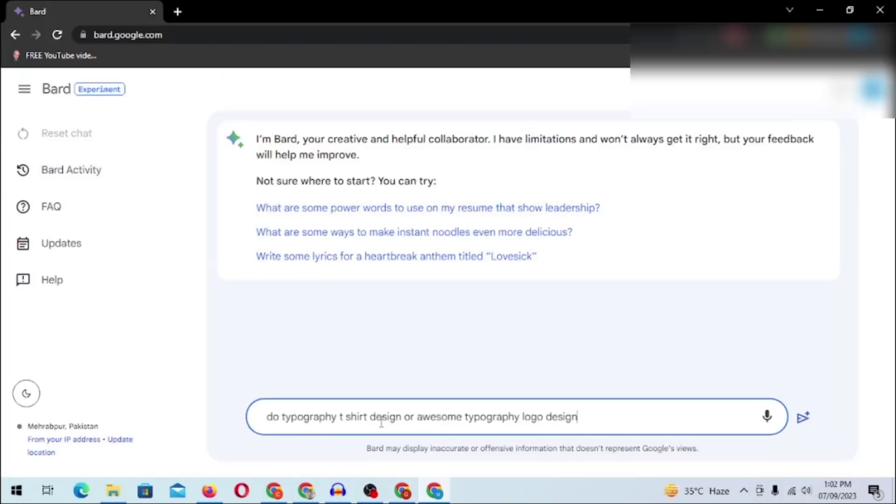
{"action": "type", "text": "write fiverr gig description"}
{"action": "key", "text": "Return"}
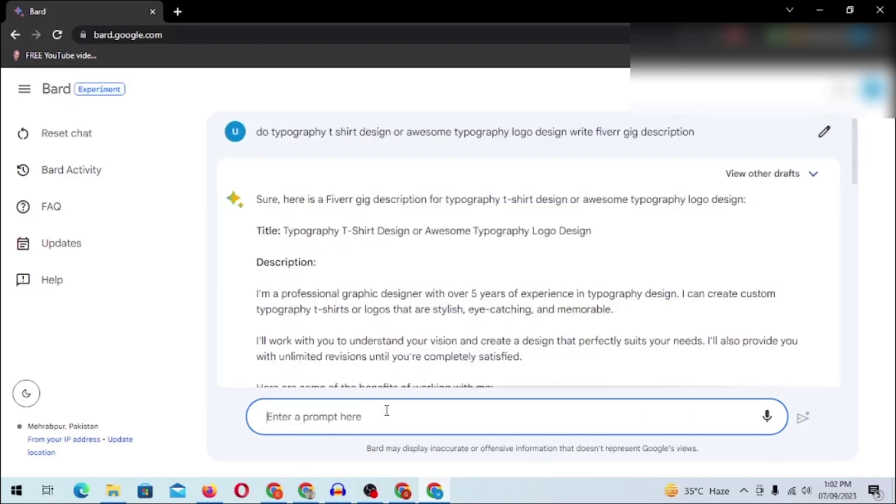
- Read through the generated gig description, checking its typography keywords, the listed offers, the work process and the guarantee
{"action": "scroll", "coordinate": [485, 304], "scroll_direction": "down", "scroll_amount": 3}
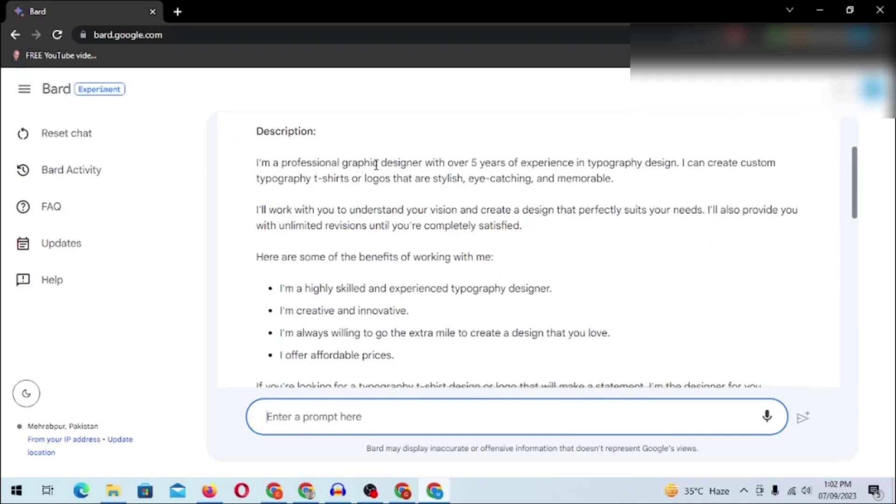
{"action": "left_click_drag", "start_coordinate": [351, 164], "coordinate": [501, 167]}
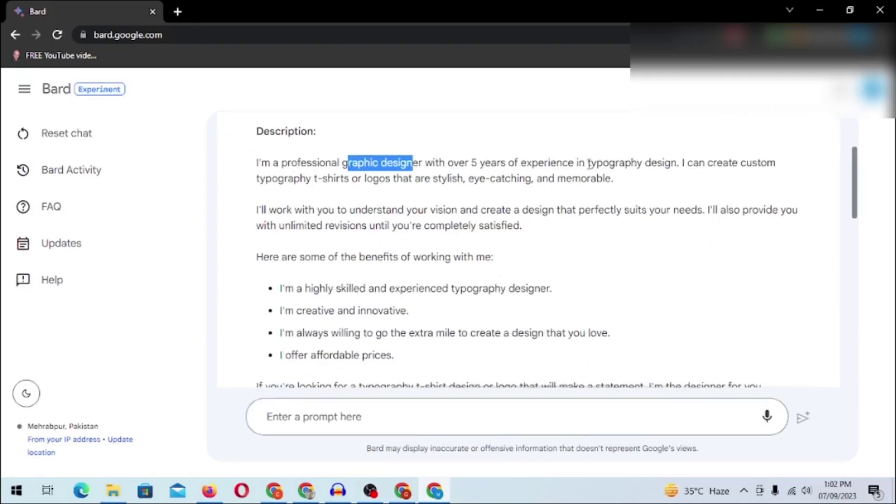
{"action": "left_click_drag", "start_coordinate": [587, 164], "coordinate": [678, 163]}
{"action": "left_click_drag", "start_coordinate": [254, 186], "coordinate": [414, 180]}
{"action": "left_click_drag", "start_coordinate": [486, 181], "coordinate": [597, 182]}
{"action": "scroll", "coordinate": [424, 209], "scroll_direction": "down", "scroll_amount": 2}
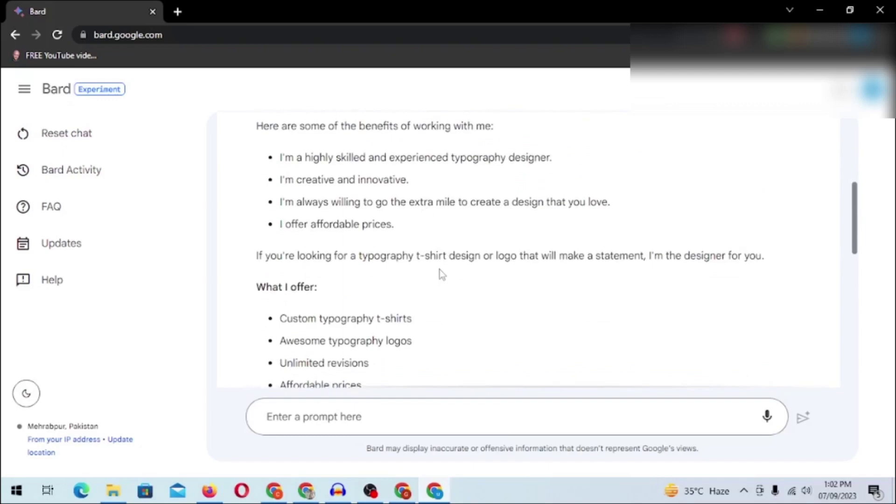
{"action": "scroll", "coordinate": [420, 294], "scroll_direction": "up", "scroll_amount": 1}
{"action": "scroll", "coordinate": [373, 326], "scroll_direction": "down", "scroll_amount": 4}
{"action": "left_click_drag", "start_coordinate": [293, 187], "coordinate": [407, 188]}
{"action": "left_click_drag", "start_coordinate": [300, 210], "coordinate": [438, 214]}
{"action": "scroll", "coordinate": [432, 222], "scroll_direction": "down", "scroll_amount": 4}
{"action": "scroll", "coordinate": [401, 292], "scroll_direction": "down", "scroll_amount": 3}
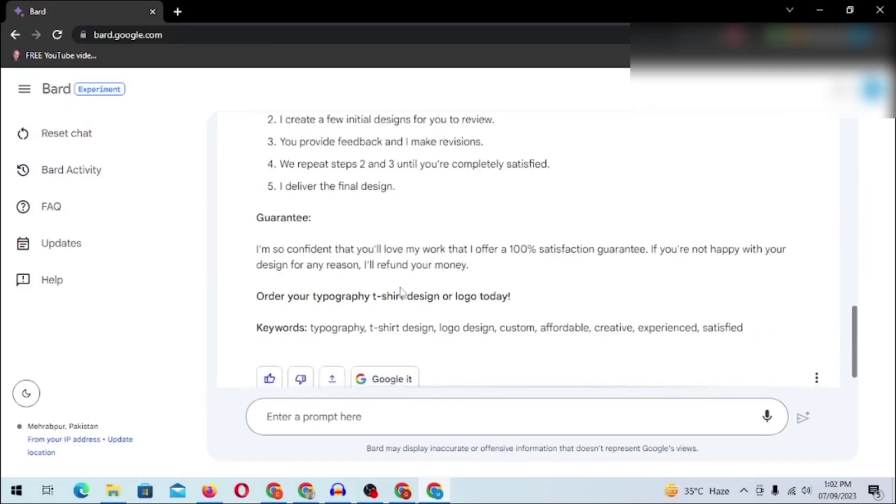
- Try to paste Bard's entire generated description, from the introduction through the guarantee, into the Fiverr gig description
{"action": "scroll", "coordinate": [400, 292], "scroll_direction": "up", "scroll_amount": 15}
{"action": "scroll", "coordinate": [400, 292], "scroll_direction": "down", "scroll_amount": 3}
{"action": "left_click_drag", "start_coordinate": [256, 160], "coordinate": [421, 241]}
{"action": "left_click_drag", "start_coordinate": [258, 163], "coordinate": [510, 238]}
{"action": "key", "text": "ctrl+c"}
{"action": "scroll", "coordinate": [577, 359], "scroll_direction": "down", "scroll_amount": 9}
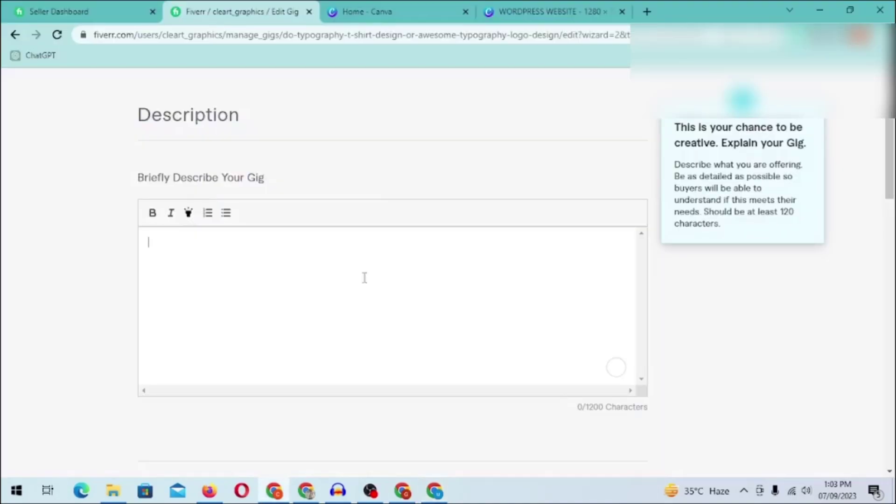
{"action": "key", "text": "ctrl+v"}
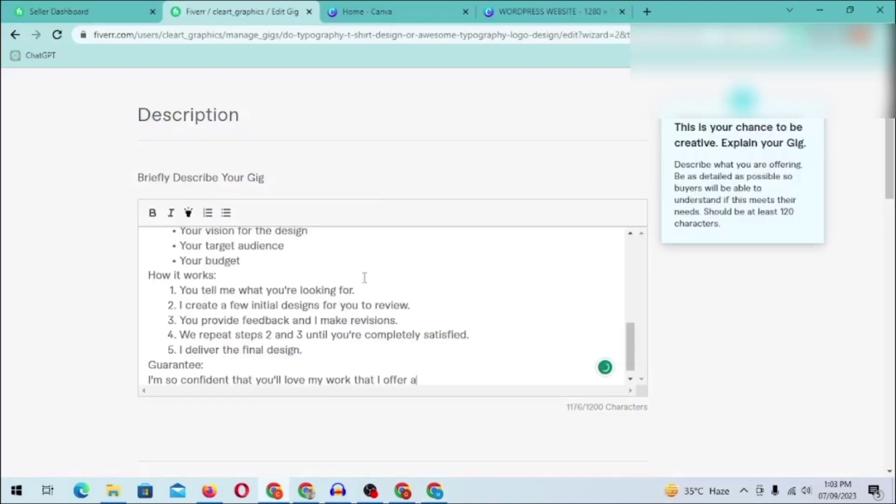
{"action": "scroll", "coordinate": [437, 368], "scroll_direction": "down", "scroll_amount": 1}
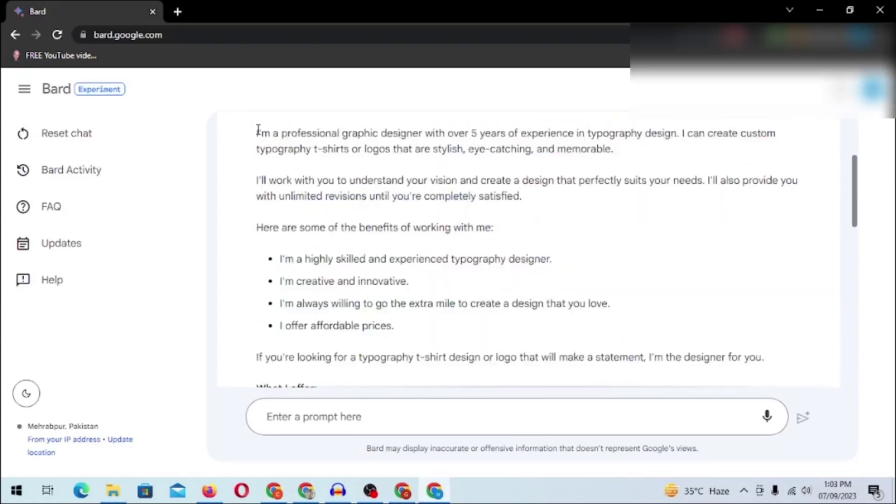
- Fill the gig description with only Bard's introduction and benefits list, putting blank lines after the first paragraph and before the bullets
{"action": "left_click_drag", "start_coordinate": [259, 130], "coordinate": [562, 321]}
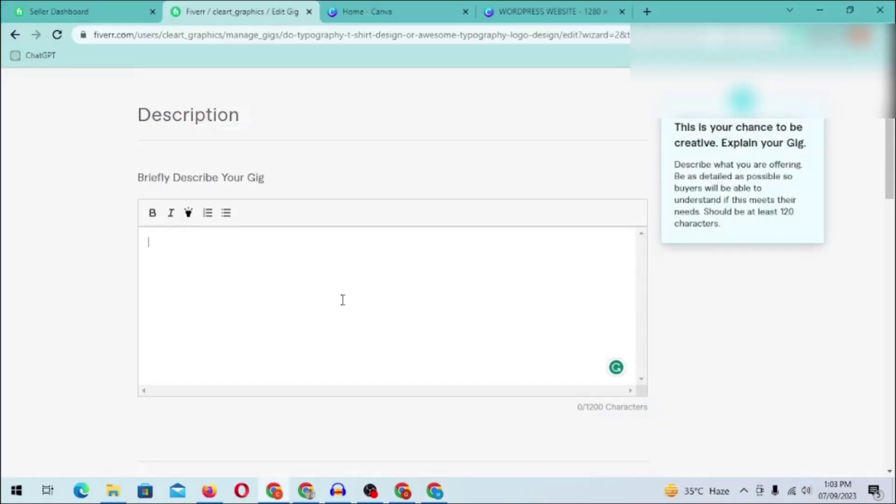
{"action": "key", "text": "ctrl+v"}
{"action": "left_click", "coordinate": [270, 260]}
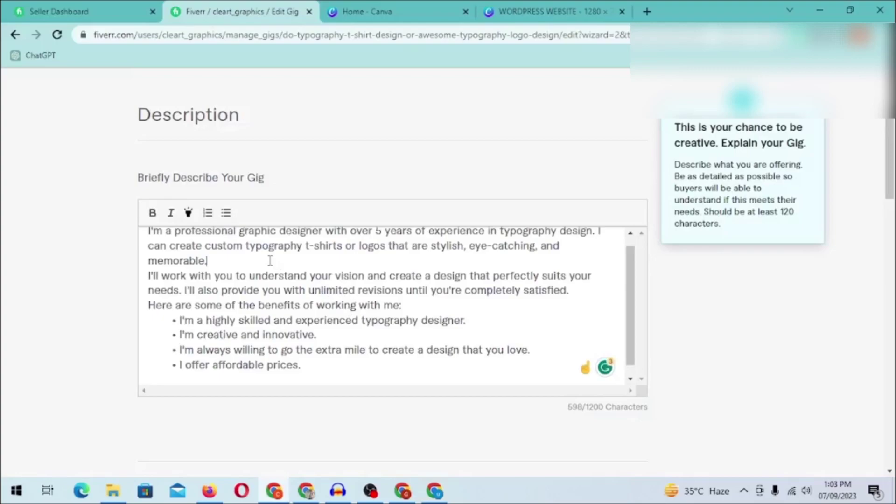
{"action": "key", "text": "Return"}
{"action": "left_click", "coordinate": [511, 323]}
{"action": "key", "text": "Return"}
{"action": "scroll", "coordinate": [512, 331], "scroll_direction": "down", "scroll_amount": 1}
{"action": "scroll", "coordinate": [512, 342], "scroll_direction": "up", "scroll_amount": 1}
{"action": "scroll", "coordinate": [512, 342], "scroll_direction": "down", "scroll_amount": 1}
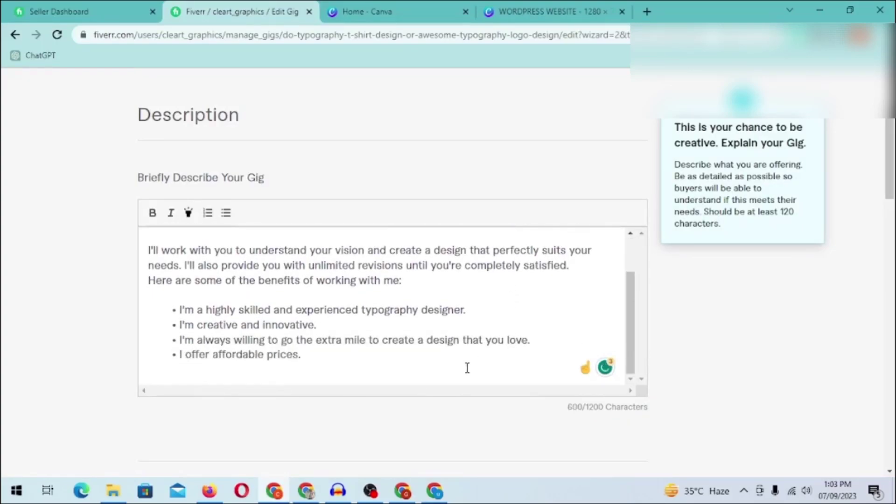
- Copy Bard's sentence starting "If you're looking for a typography t-shirt design or logo" and paste it below the benefits list on Fiverr
{"action": "left_click", "coordinate": [435, 491]}
{"action": "scroll", "coordinate": [413, 259], "scroll_direction": "down", "scroll_amount": 3}
{"action": "left_click", "coordinate": [413, 259]}
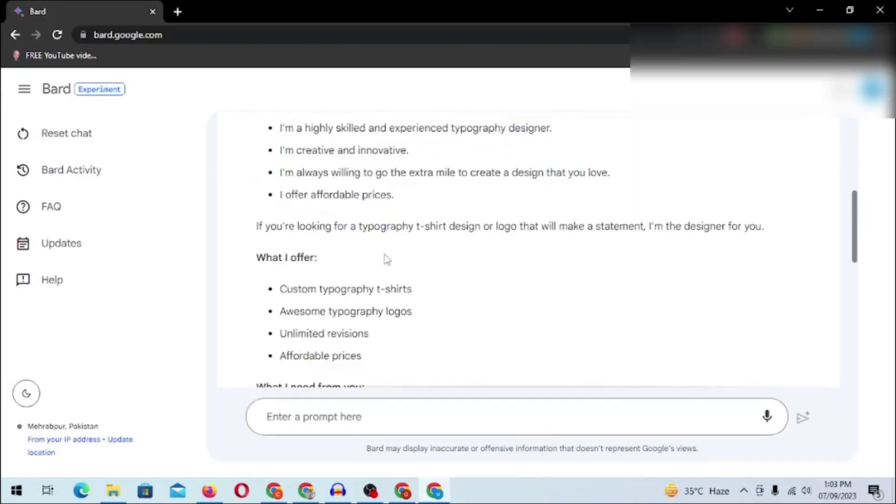
{"action": "left_click_drag", "start_coordinate": [259, 227], "coordinate": [718, 243]}
{"action": "left_click_drag", "start_coordinate": [786, 232], "coordinate": [258, 232]}
{"action": "key", "text": "ctrl+c"}
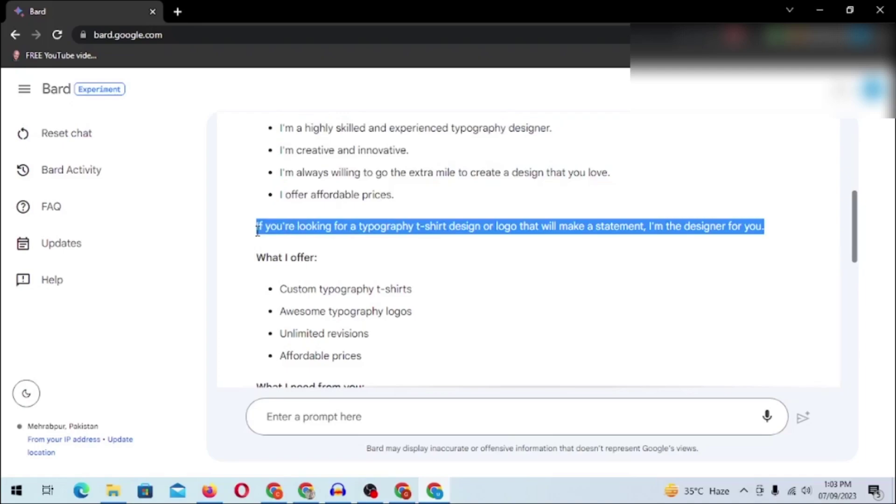
{"action": "key", "text": "alt+Tab"}
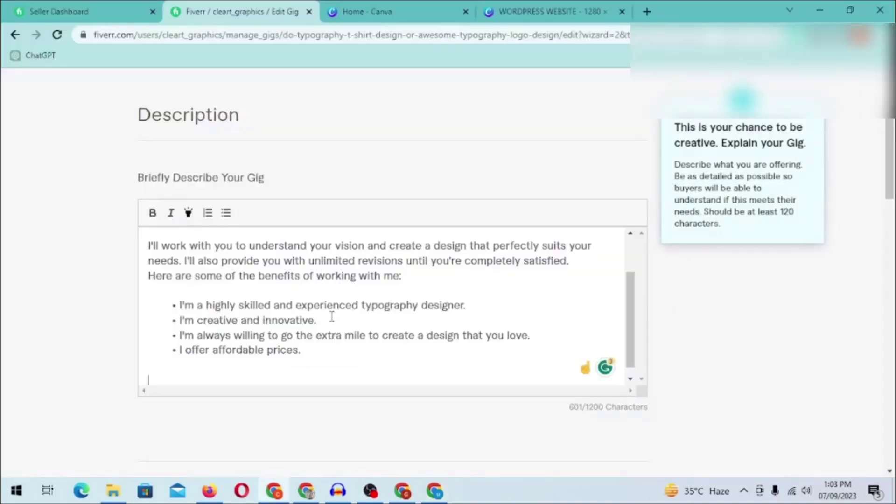
{"action": "key", "text": "ctrl+v"}
- Copy the "What I offer" section with its four bullets from Bard into the Fiverr description, ending with a blank line
{"action": "key", "text": "alt+Tab"}
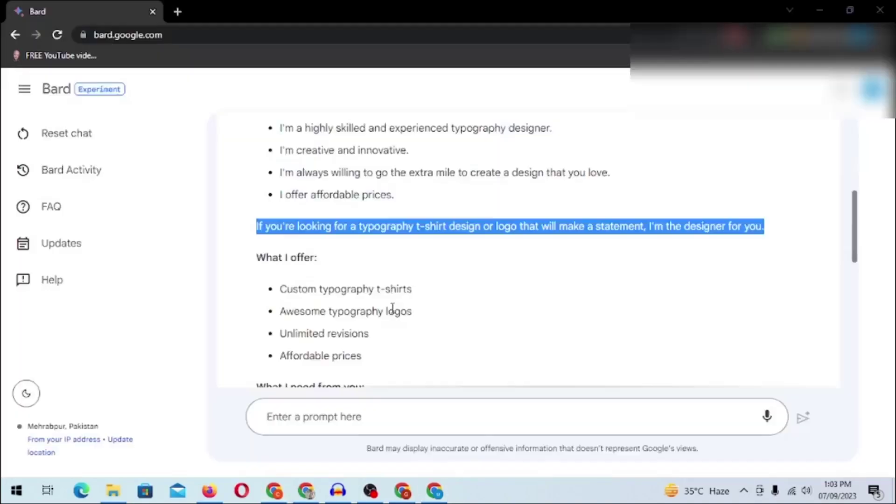
{"action": "scroll", "coordinate": [394, 280], "scroll_direction": "up", "scroll_amount": 1}
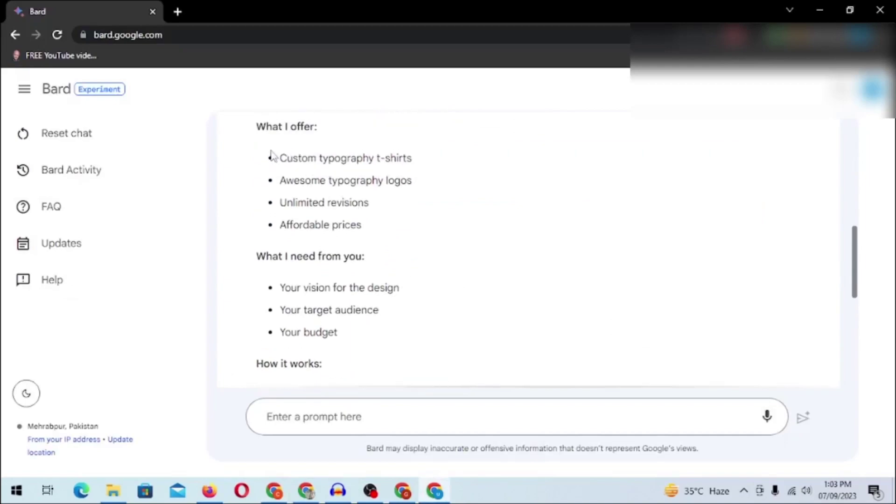
{"action": "left_click_drag", "start_coordinate": [257, 126], "coordinate": [384, 234]}
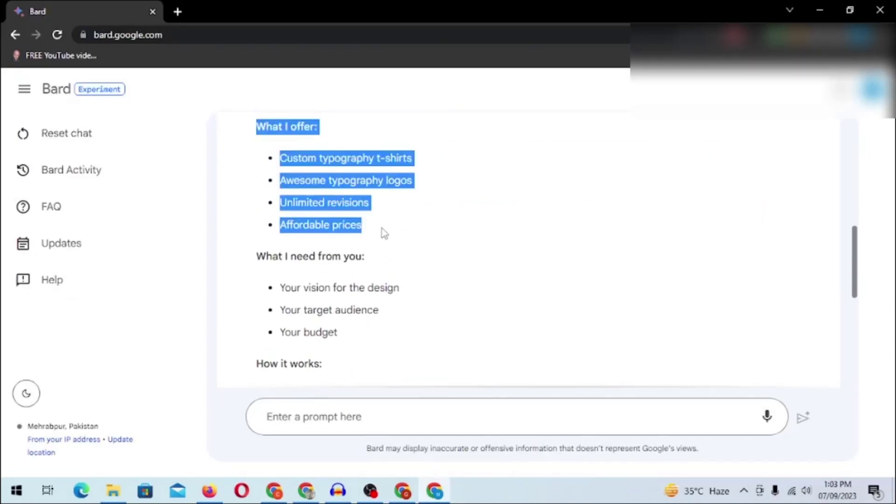
{"action": "key", "text": "ctrl+c"}
{"action": "key", "text": "alt+Tab"}
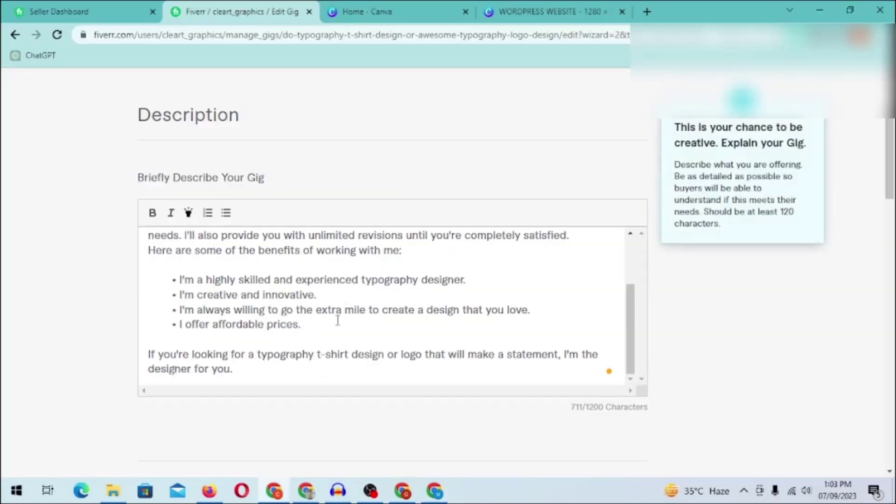
{"action": "key", "text": "ctrl+v"}
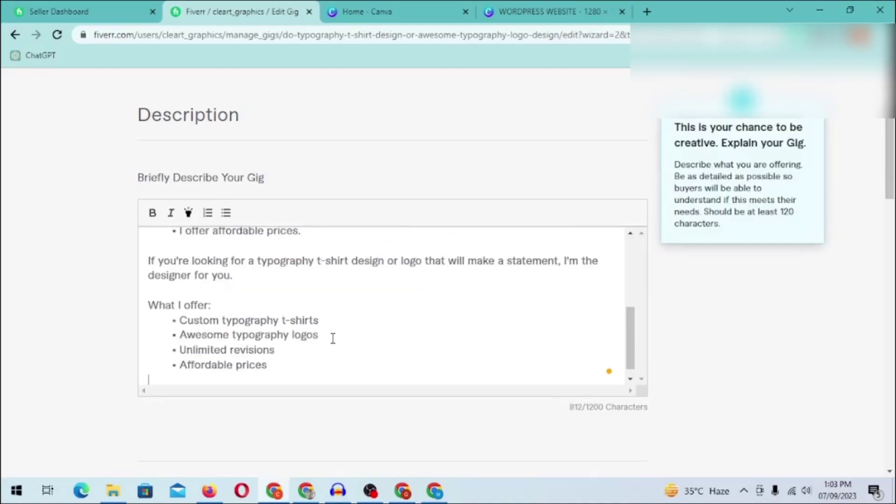
{"action": "key", "text": "Return"}
{"action": "left_click_drag", "start_coordinate": [575, 408], "coordinate": [586, 409]}
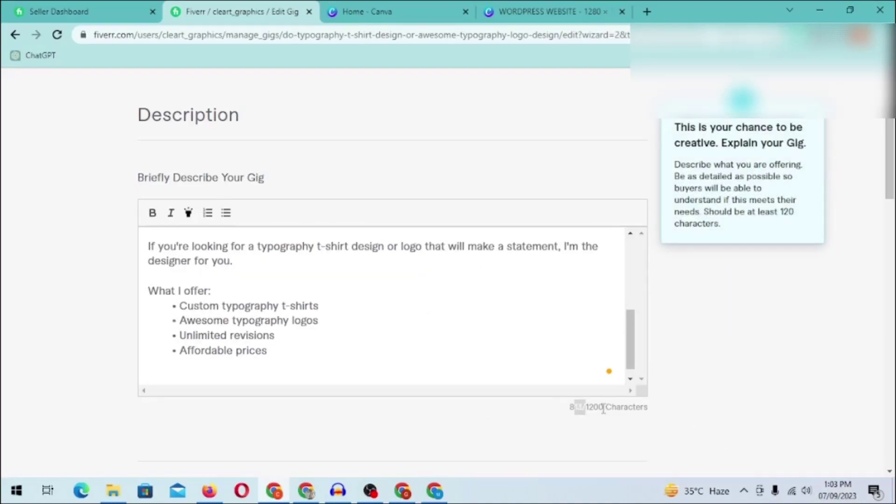
- Add Bard's "Guarantee" section below the offer list in the Fiverr description and space its heading and paragraph with blank lines
{"action": "key", "text": "alt+Tab"}
{"action": "scroll", "coordinate": [394, 270], "scroll_direction": "down", "scroll_amount": 8}
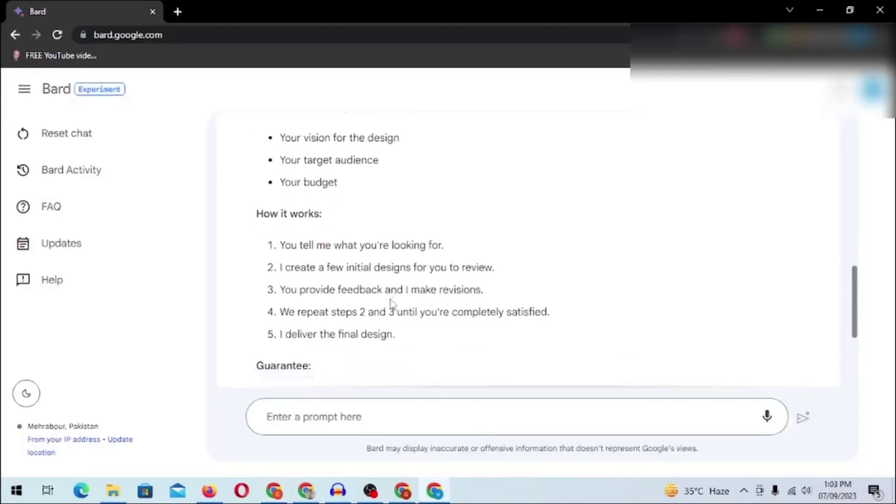
{"action": "scroll", "coordinate": [392, 305], "scroll_direction": "down", "scroll_amount": 1}
{"action": "left_click_drag", "start_coordinate": [322, 220], "coordinate": [540, 245]}
{"action": "key", "text": "ctrl+c"}
{"action": "key", "text": "alt+Tab"}
{"action": "key", "text": "ctrl+v"}
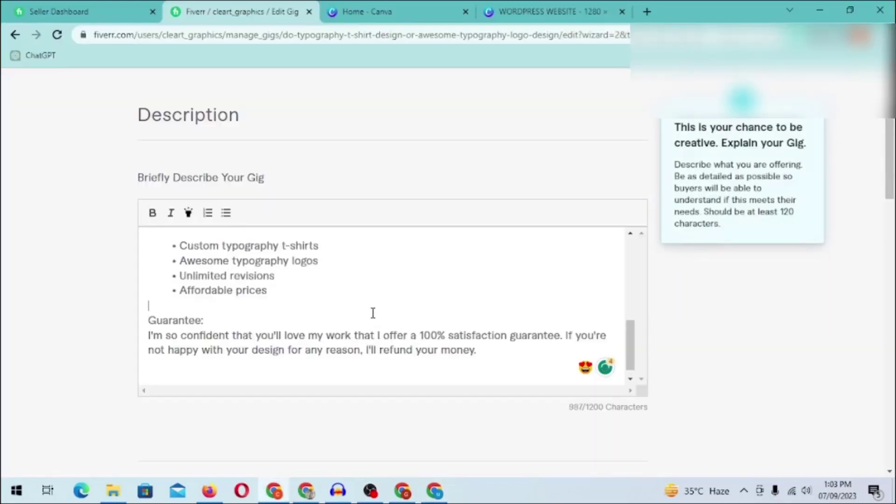
{"action": "left_click", "coordinate": [373, 313]}
{"action": "key", "text": "Return"}
{"action": "key", "text": "Return"}
{"action": "key", "text": "Return"}
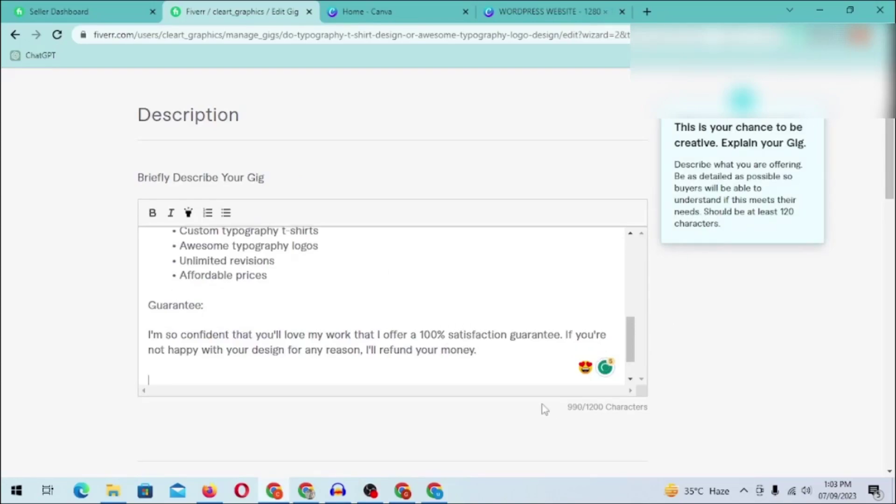
- Add Bard's closing line "Order your typography t-shirt design or logo today!" to the Fiverr description and submit the page for saving
{"action": "key", "text": "alt+Tab"}
{"action": "left_click_drag", "start_coordinate": [257, 266], "coordinate": [263, 268]}
{"action": "left_click_drag", "start_coordinate": [502, 267], "coordinate": [258, 271]}
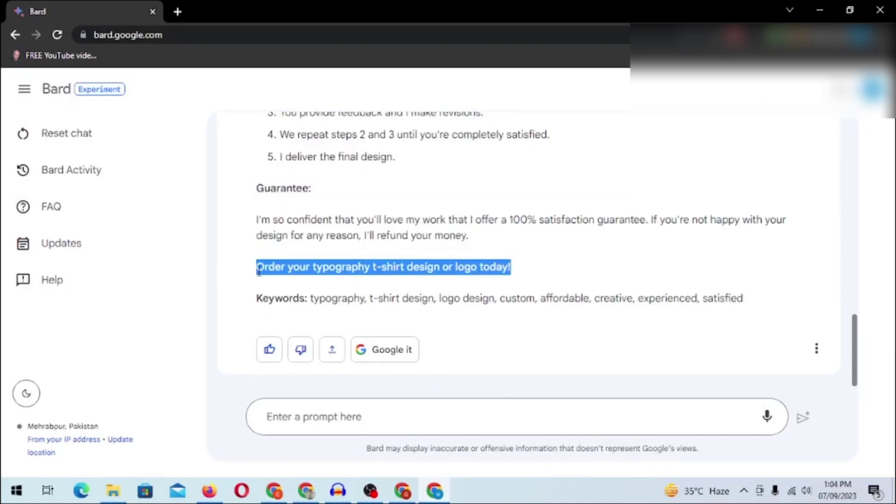
{"action": "key", "text": "ctrl+c"}
{"action": "key", "text": "alt+Tab"}
{"action": "key", "text": "ctrl+v"}
{"action": "scroll", "coordinate": [582, 384], "scroll_direction": "down", "scroll_amount": 10}
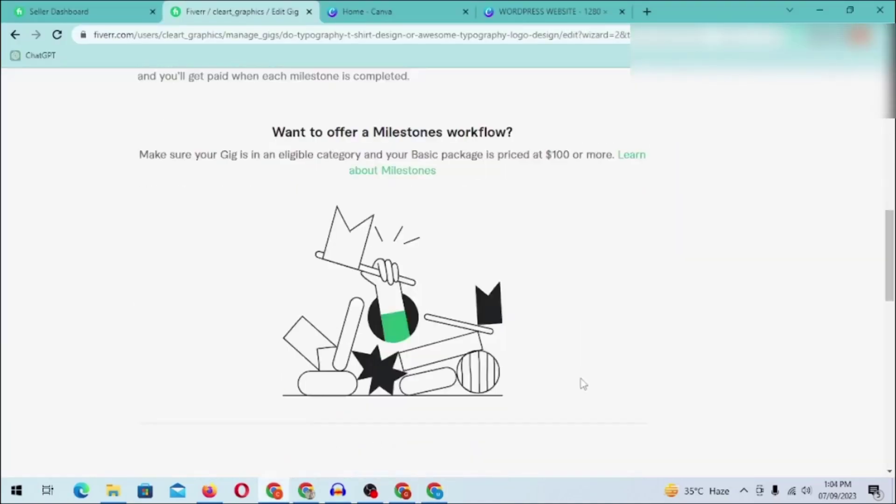
{"action": "scroll", "coordinate": [588, 373], "scroll_direction": "down", "scroll_amount": 6}
{"action": "left_click", "coordinate": [613, 343]}
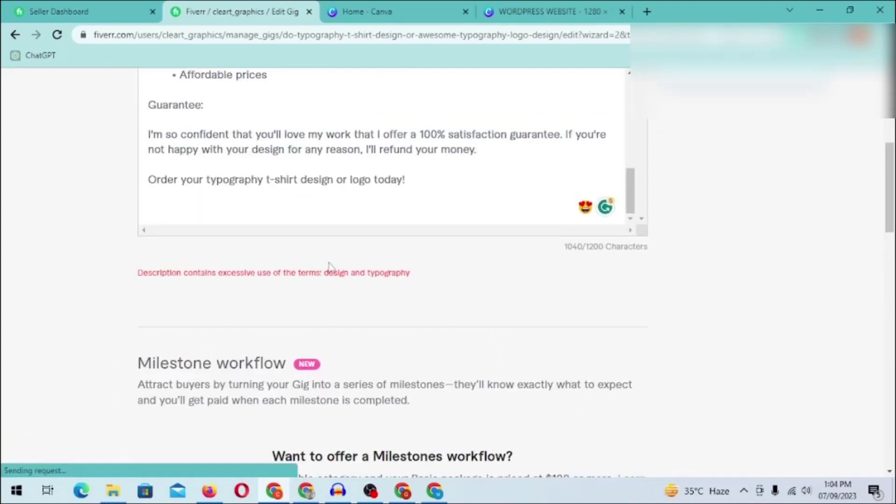
- Find "design" in the description and replace "designer." with "expert" in the highly skilled and experienced bullet
{"action": "scroll", "coordinate": [358, 306], "scroll_direction": "up", "scroll_amount": 3}
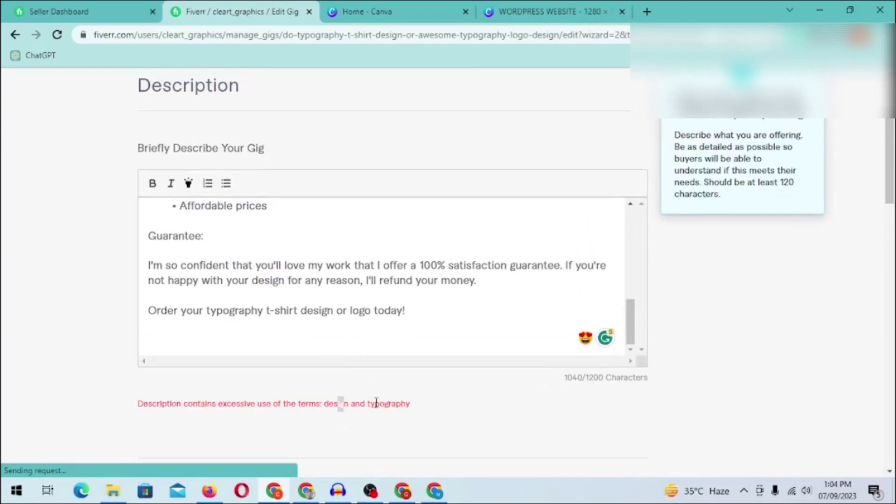
{"action": "scroll", "coordinate": [401, 286], "scroll_direction": "up", "scroll_amount": 6}
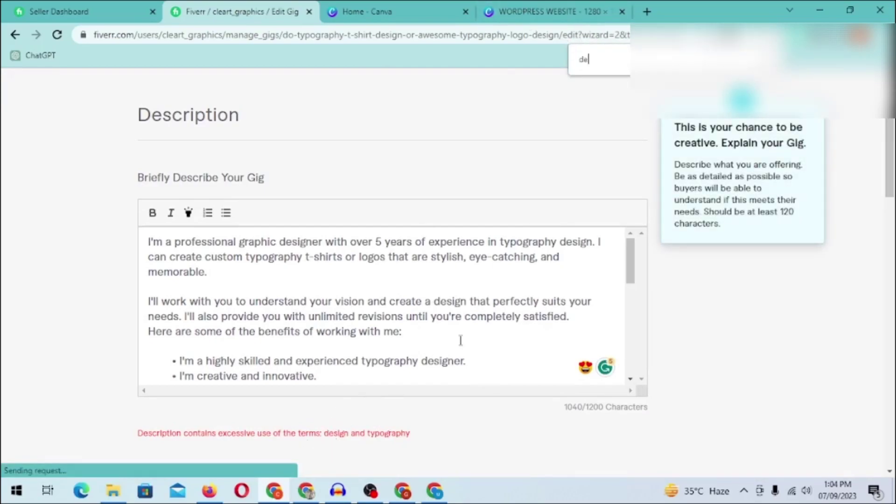
{"action": "type", "text": "sign"}
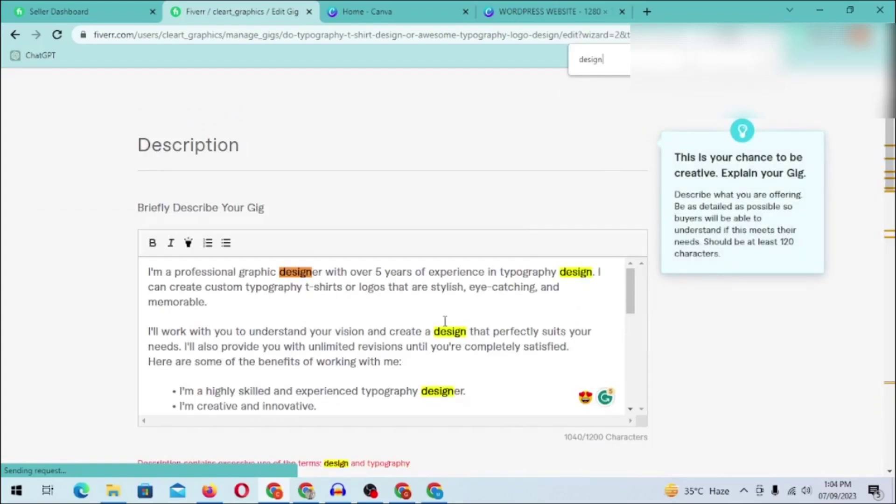
{"action": "scroll", "coordinate": [326, 274], "scroll_direction": "down", "scroll_amount": 1}
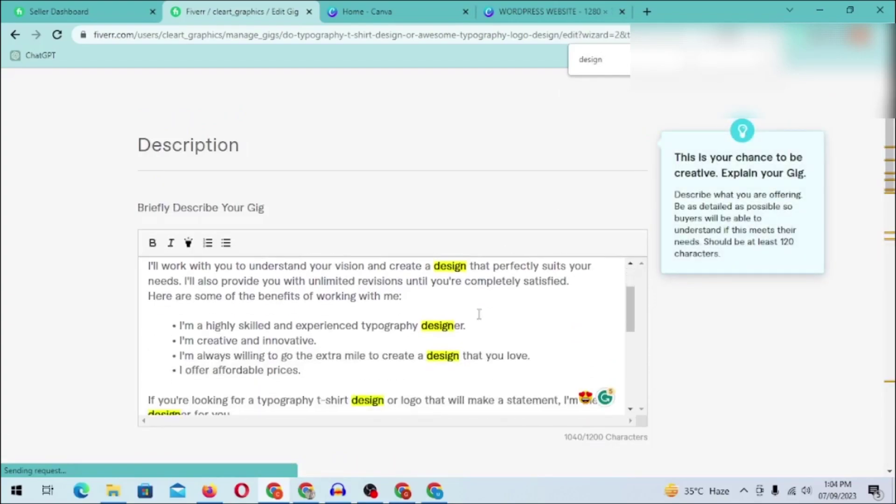
{"action": "left_click_drag", "start_coordinate": [466, 326], "coordinate": [422, 330]}
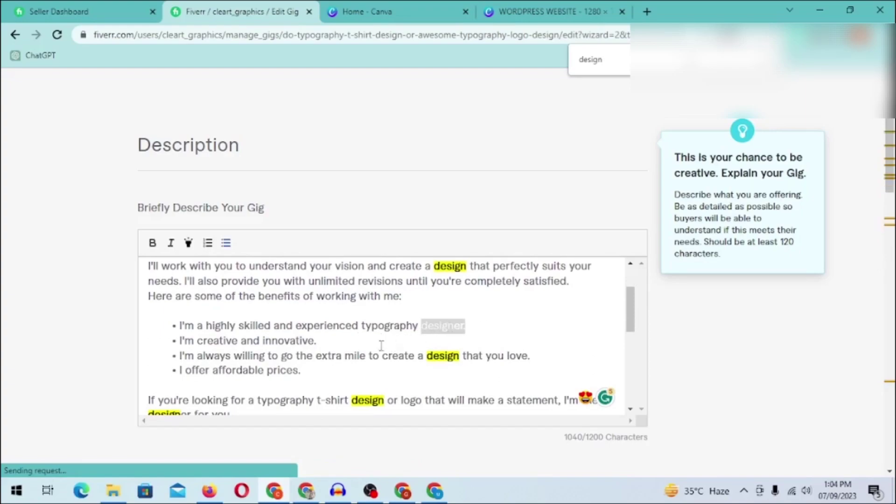
{"action": "key", "text": "BackSpace"}
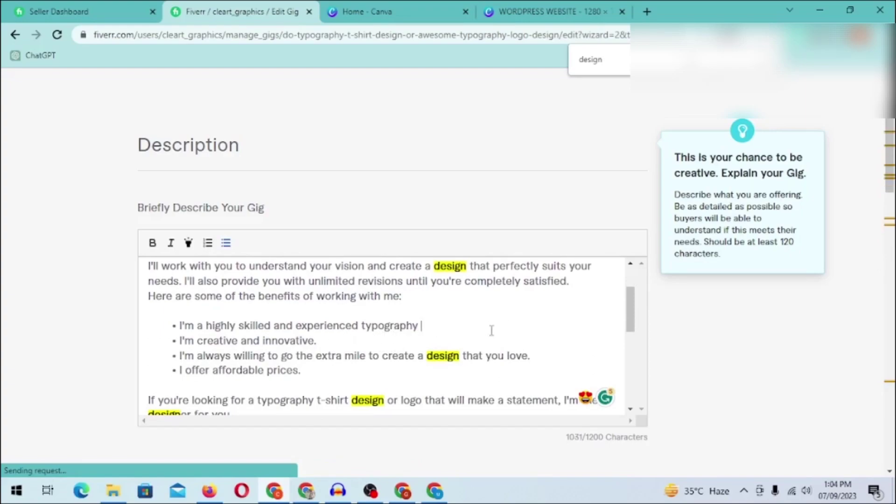
{"action": "type", "text": "expert"}
- Find "typography" in the description and remove the word from the "Awesome typography logos" bullet
{"action": "key", "text": "ctrl+f"}
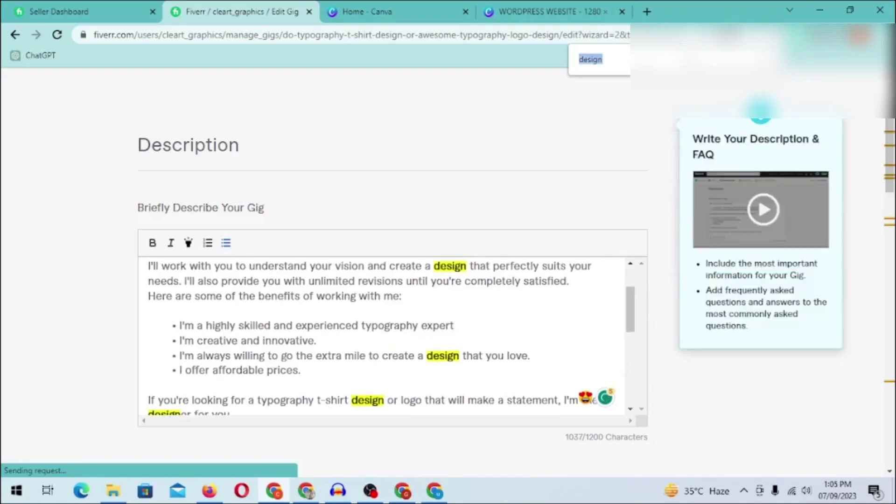
{"action": "type", "text": "typography"}
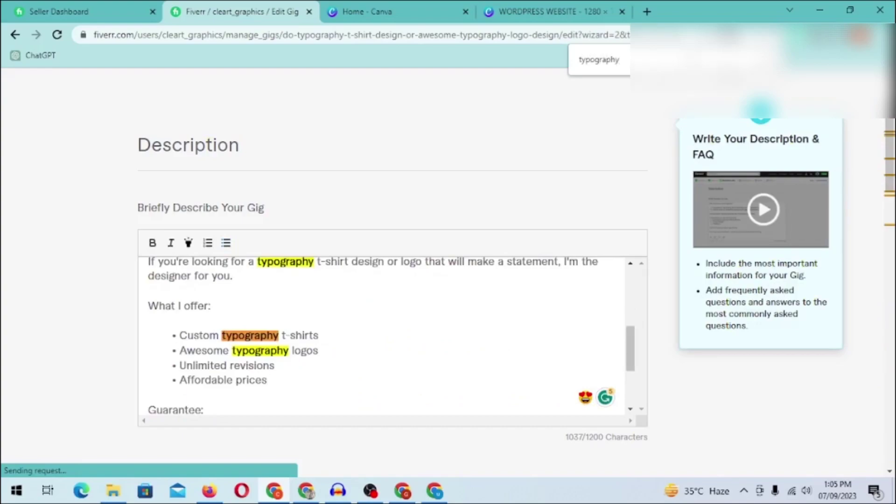
{"action": "scroll", "coordinate": [377, 226], "scroll_direction": "down", "scroll_amount": 1}
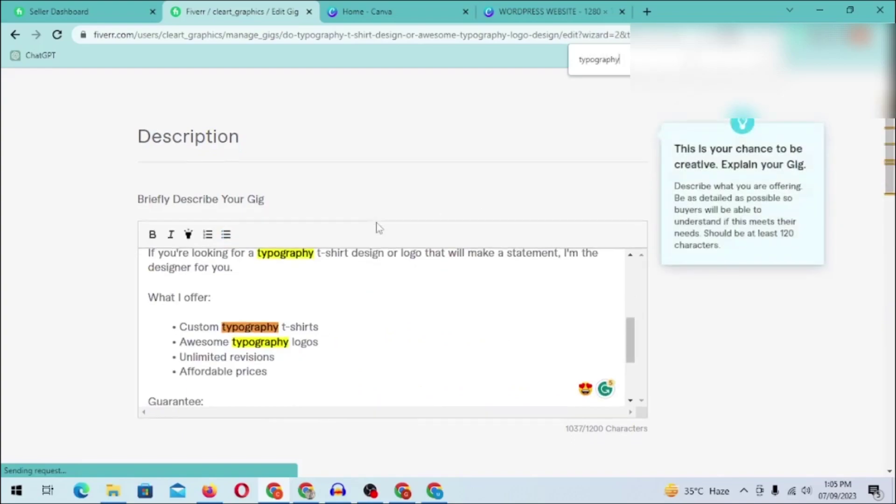
{"action": "scroll", "coordinate": [362, 302], "scroll_direction": "up", "scroll_amount": 1}
{"action": "scroll", "coordinate": [359, 303], "scroll_direction": "down", "scroll_amount": 1}
{"action": "scroll", "coordinate": [360, 303], "scroll_direction": "down", "scroll_amount": 1}
{"action": "scroll", "coordinate": [346, 298], "scroll_direction": "up", "scroll_amount": 1}
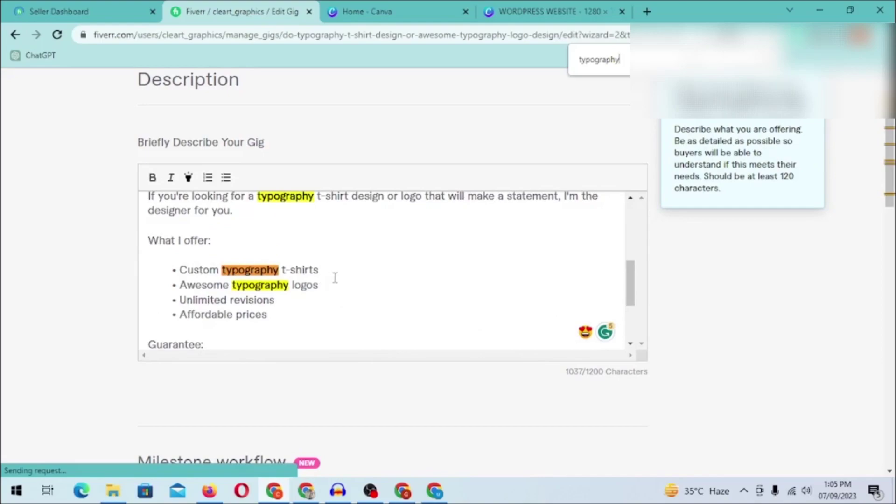
{"action": "double_click", "coordinate": [267, 285]}
{"action": "key", "text": "BackSpace"}
- Check the remaining "typography" matches in the gig description and submit the page for saving
{"action": "scroll", "coordinate": [271, 286], "scroll_direction": "down", "scroll_amount": 1}
{"action": "scroll", "coordinate": [327, 286], "scroll_direction": "up", "scroll_amount": 3}
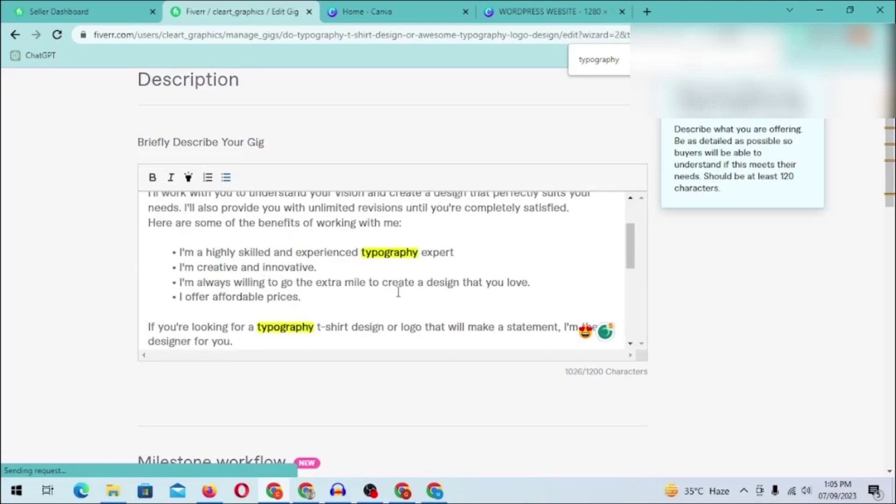
{"action": "scroll", "coordinate": [387, 304], "scroll_direction": "down", "scroll_amount": 1}
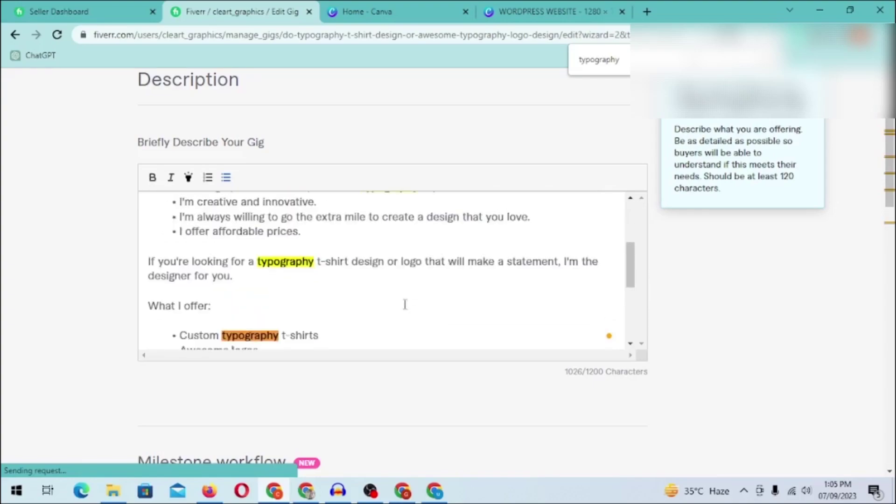
{"action": "scroll", "coordinate": [354, 273], "scroll_direction": "down", "scroll_amount": 1}
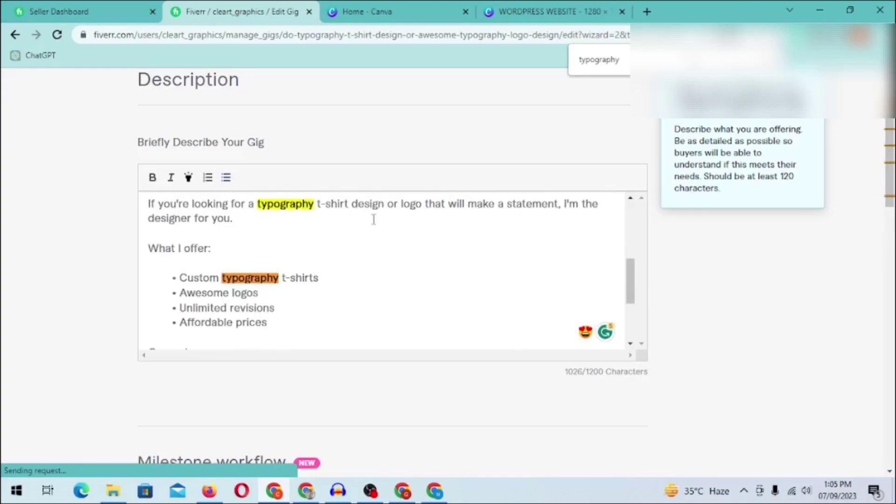
{"action": "scroll", "coordinate": [374, 219], "scroll_direction": "down", "scroll_amount": 8}
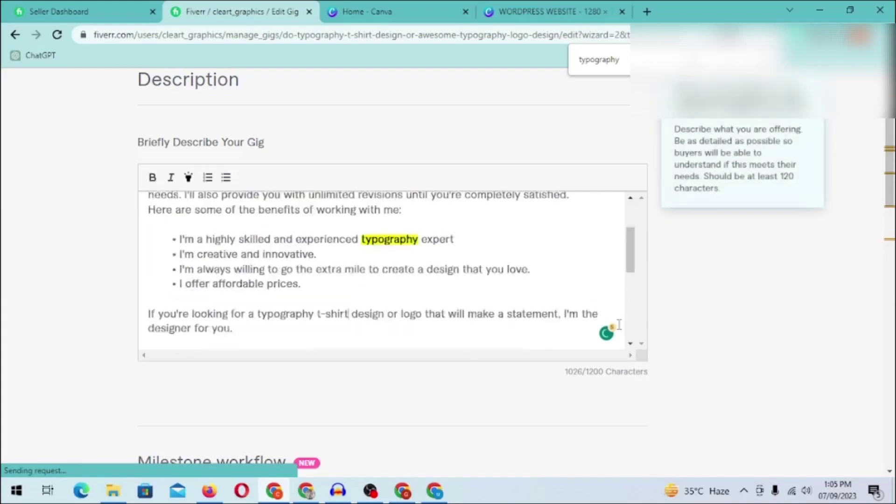
{"action": "scroll", "coordinate": [682, 395], "scroll_direction": "down", "scroll_amount": 8}
{"action": "scroll", "coordinate": [681, 396], "scroll_direction": "down", "scroll_amount": 5}
{"action": "left_click", "coordinate": [662, 373]}
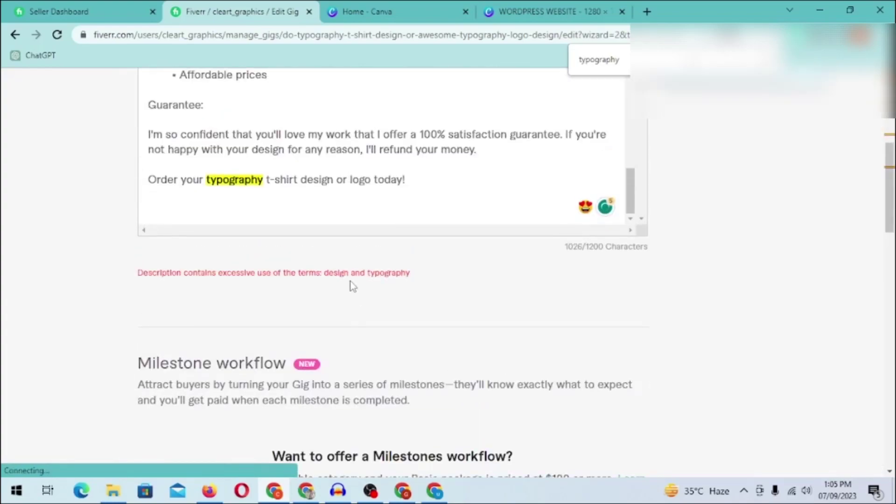
- Replace "typography expert" with "person" in the highly skilled and experienced bullet and end the text search
{"action": "scroll", "coordinate": [350, 282], "scroll_direction": "up", "scroll_amount": 5}
{"action": "type", "text": "rienced person"}
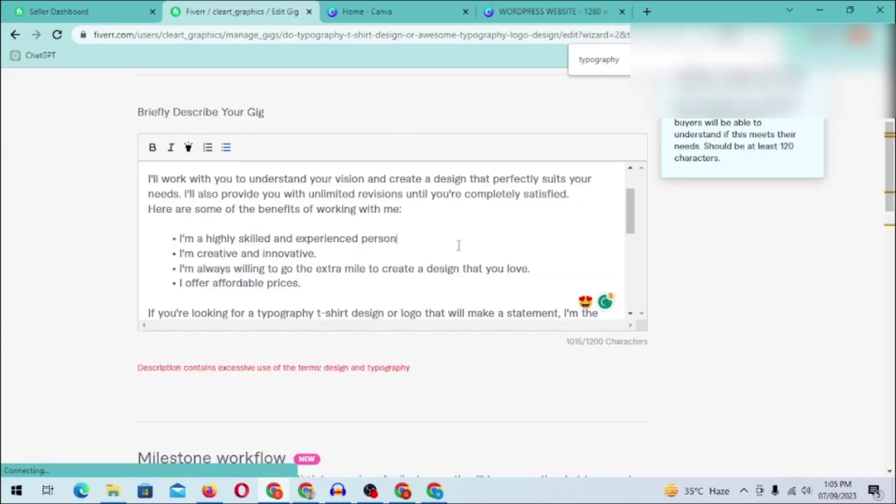
{"action": "scroll", "coordinate": [383, 243], "scroll_direction": "down", "scroll_amount": 3}
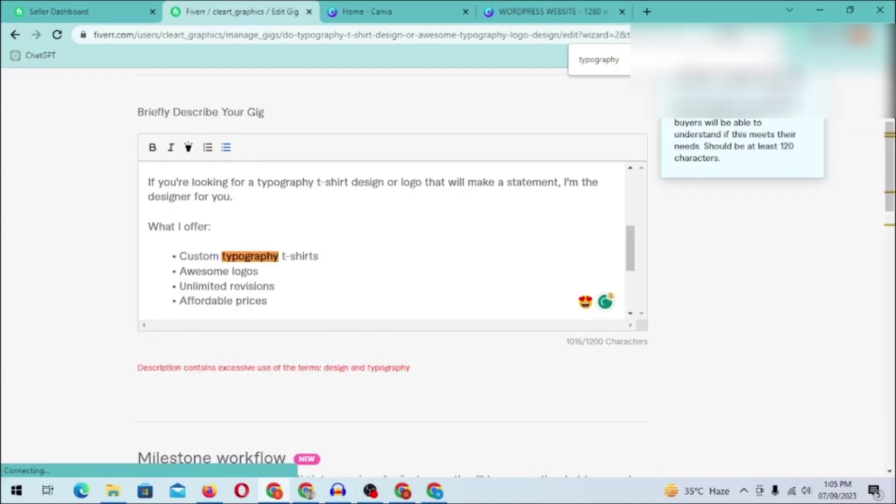
{"action": "key", "text": "Escape"}
- Review the offer list, guarantee and closing line of the description and resubmit the page for saving
{"action": "scroll", "coordinate": [261, 241], "scroll_direction": "down", "scroll_amount": 2}
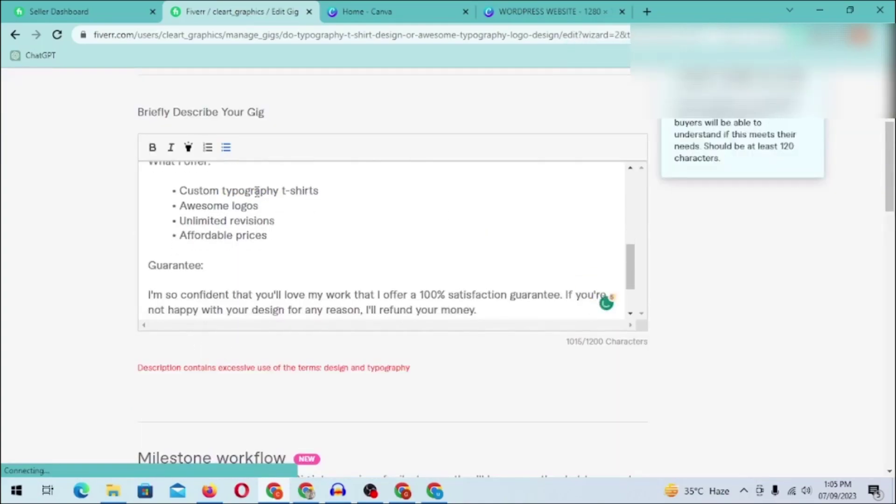
{"action": "double_click", "coordinate": [257, 191]}
{"action": "scroll", "coordinate": [366, 218], "scroll_direction": "down", "scroll_amount": 3}
{"action": "scroll", "coordinate": [658, 359], "scroll_direction": "down", "scroll_amount": 10}
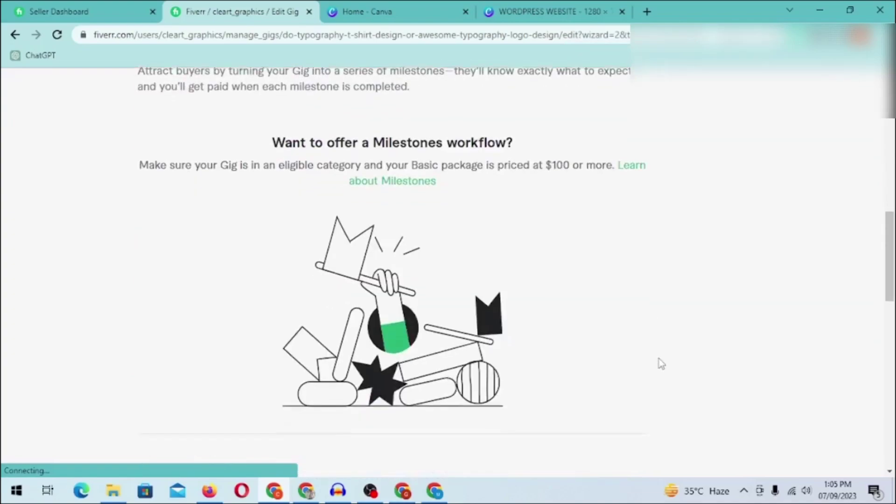
{"action": "scroll", "coordinate": [620, 248], "scroll_direction": "up", "scroll_amount": 12}
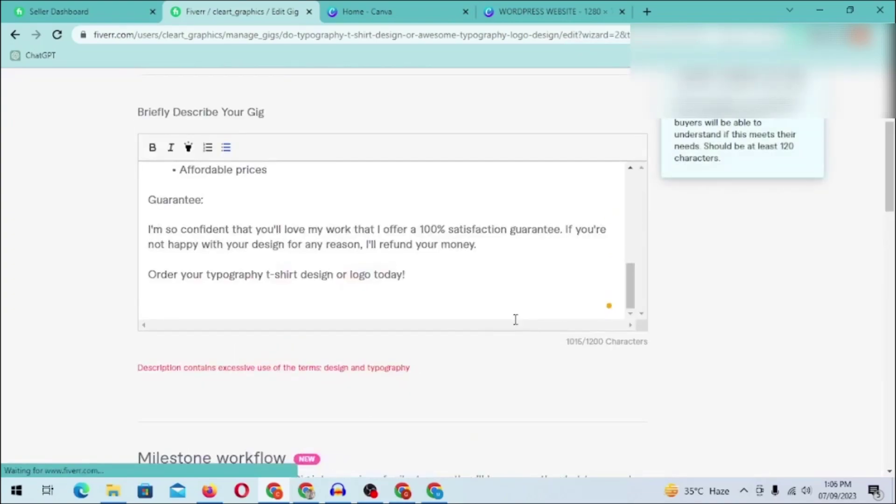
{"action": "scroll", "coordinate": [500, 299], "scroll_direction": "down", "scroll_amount": 3}
{"action": "scroll", "coordinate": [434, 323], "scroll_direction": "up", "scroll_amount": 4}
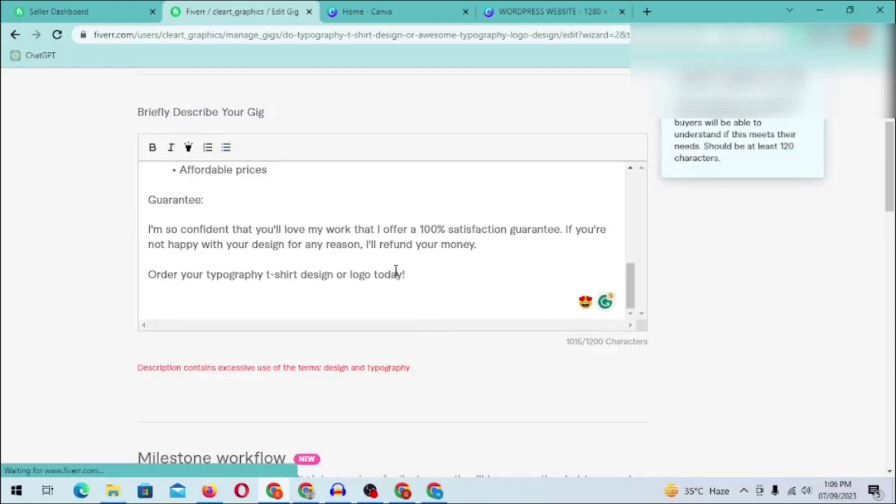
{"action": "key", "text": "ctrl+a"}
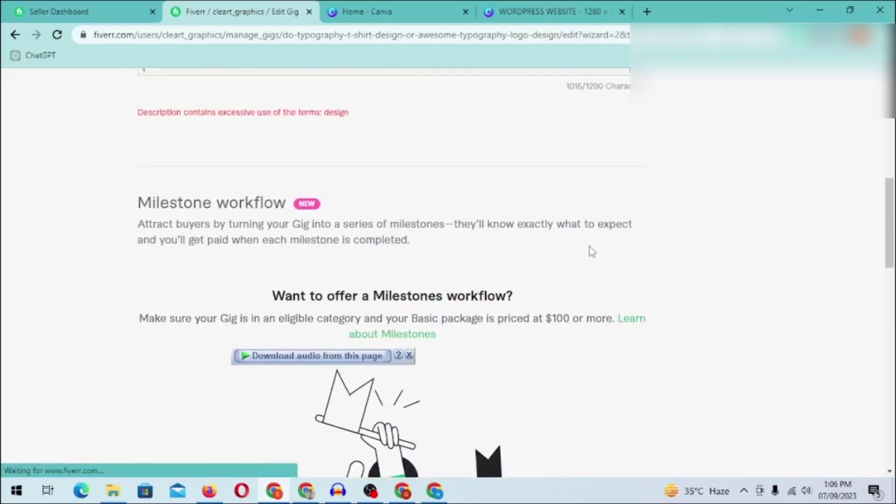
- Find "design" in the description, remove the "I'm always willing to go the extra mile" bullet and save the page
{"action": "scroll", "coordinate": [403, 228], "scroll_direction": "up", "scroll_amount": 4}
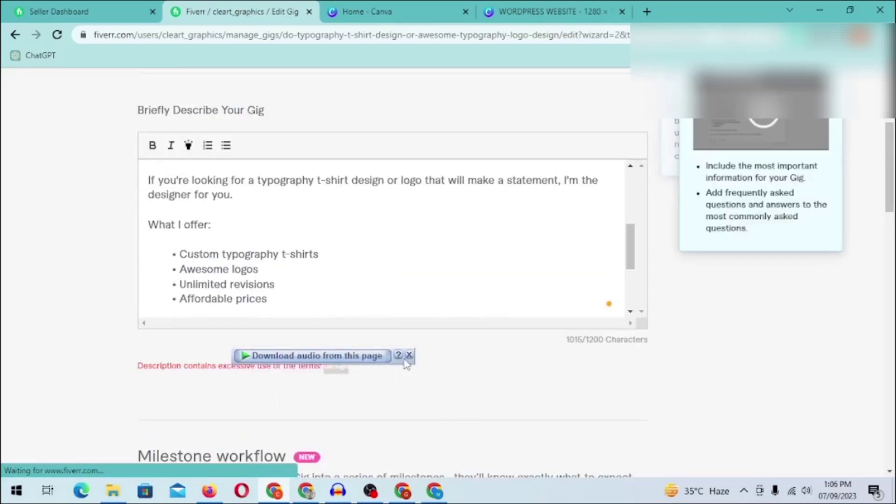
{"action": "scroll", "coordinate": [383, 288], "scroll_direction": "down", "scroll_amount": 4}
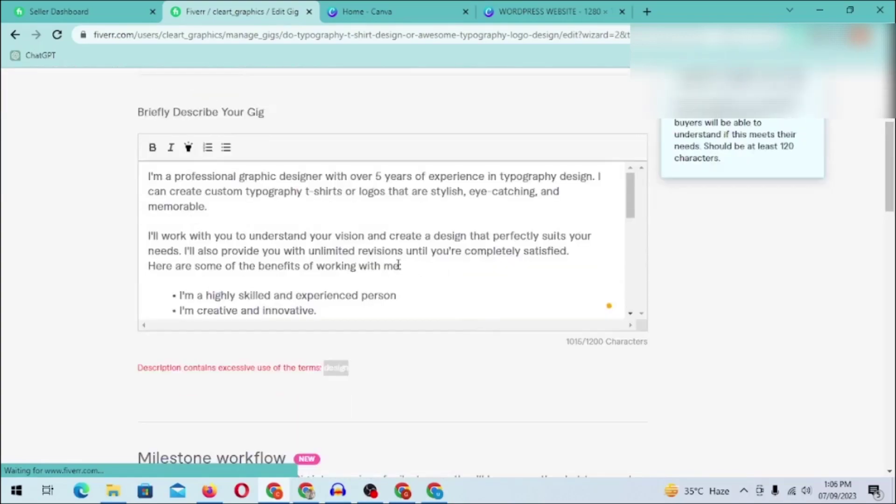
{"action": "scroll", "coordinate": [401, 265], "scroll_direction": "down", "scroll_amount": 4}
{"action": "scroll", "coordinate": [436, 254], "scroll_direction": "up", "scroll_amount": 3}
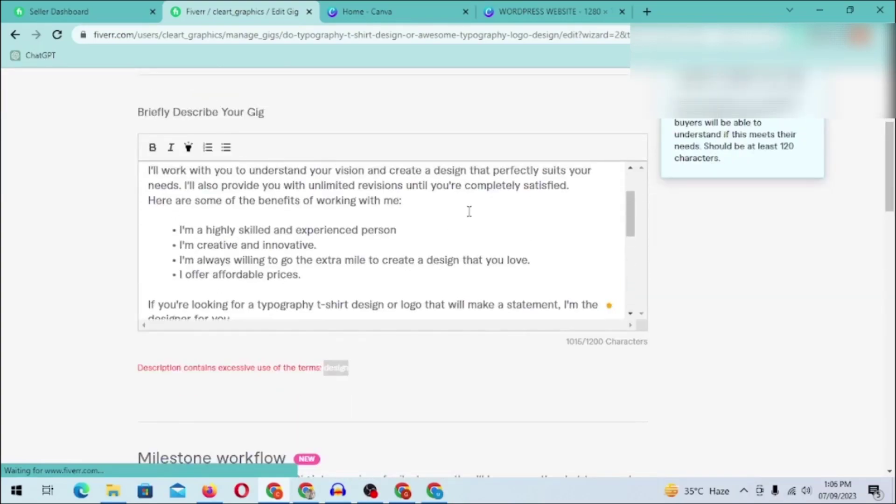
{"action": "key", "text": "ctrl+f"}
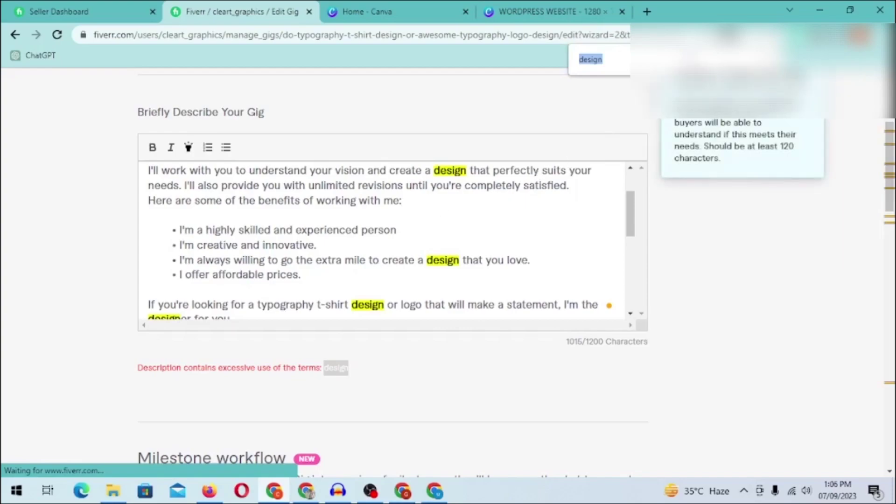
{"action": "left_click", "coordinate": [448, 265]}
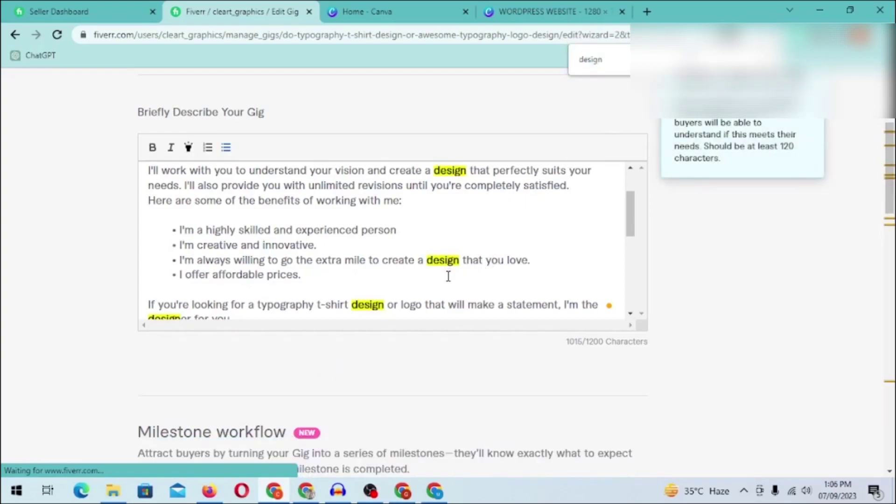
{"action": "left_click_drag", "start_coordinate": [527, 264], "coordinate": [173, 266]}
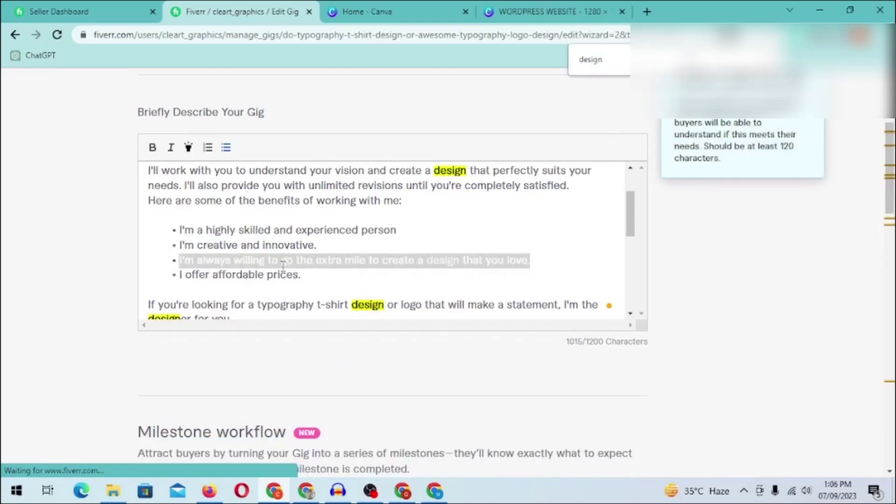
{"action": "scroll", "coordinate": [645, 320], "scroll_direction": "down", "scroll_amount": 15}
{"action": "scroll", "coordinate": [652, 304], "scroll_direction": "up", "scroll_amount": 5}
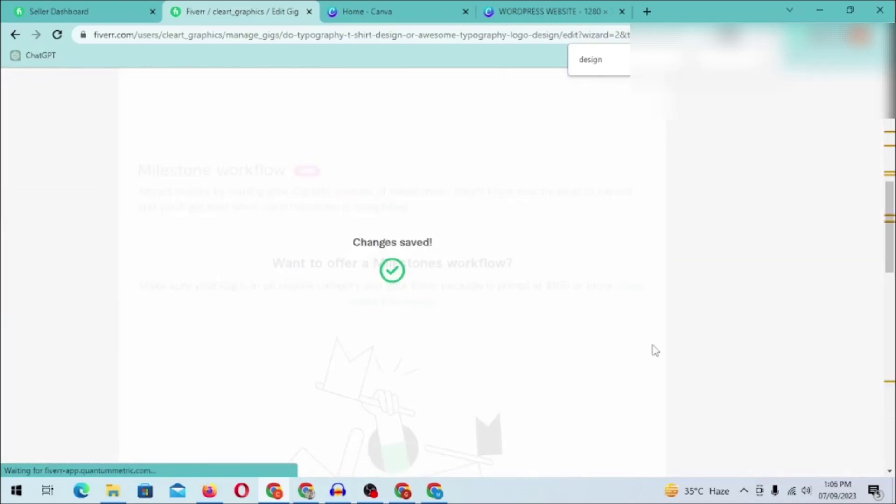
- Start a new free-text question under Your Questions and leave it not required
{"action": "scroll", "coordinate": [649, 349], "scroll_direction": "down", "scroll_amount": 10}
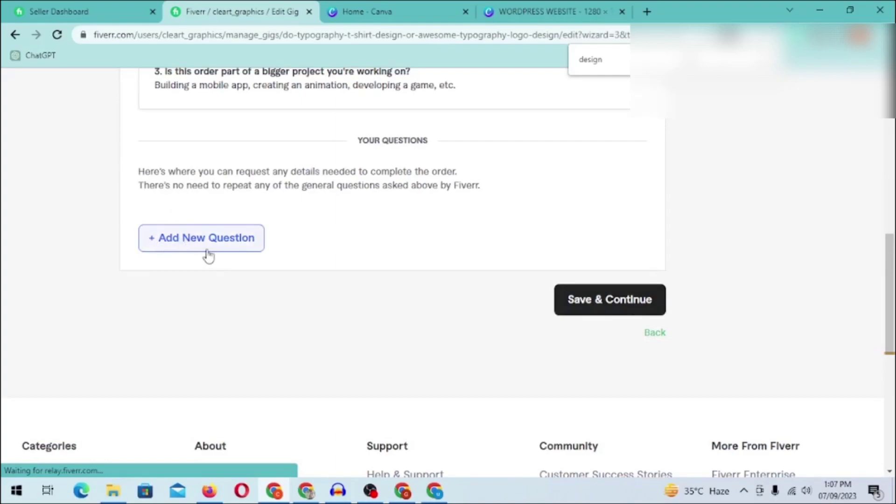
{"action": "left_click", "coordinate": [231, 248]}
{"action": "left_click", "coordinate": [576, 242]}
{"action": "left_click", "coordinate": [397, 279]}
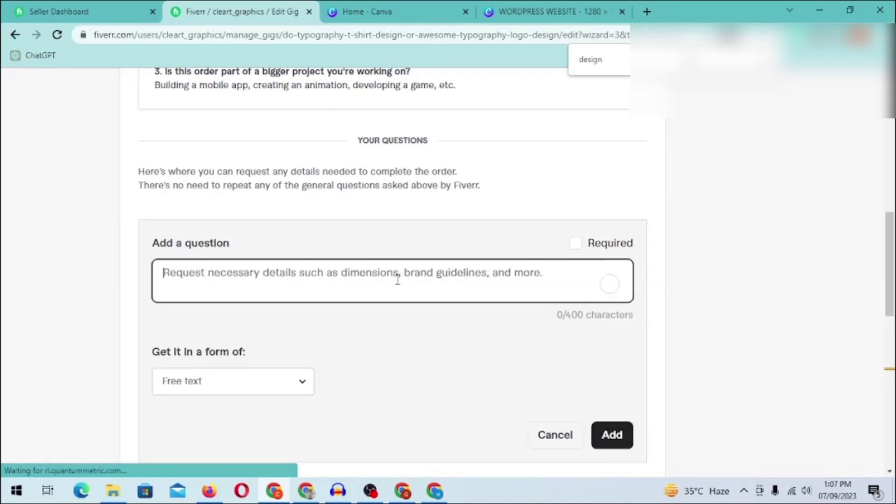
{"action": "left_click", "coordinate": [605, 244]}
{"action": "left_click", "coordinate": [546, 264]}
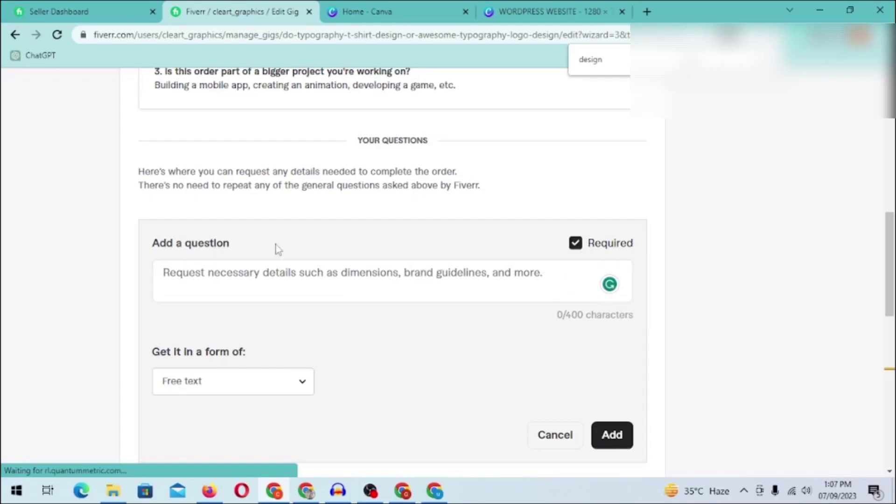
{"action": "left_click", "coordinate": [577, 244]}
{"action": "left_click", "coordinate": [523, 287]}
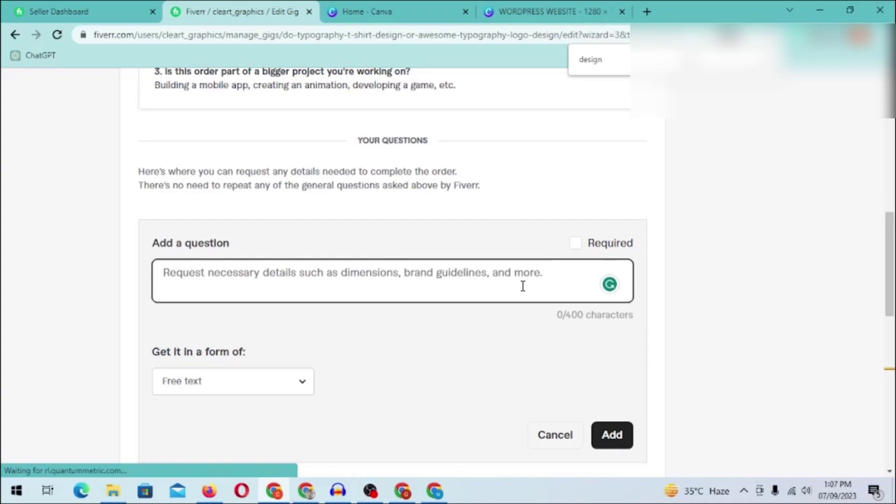
- Enter the question "feel free to contact me if you have any question", add it and save the requirements
{"action": "type", "text": "feel free to contact me if you have any question"}
{"action": "scroll", "coordinate": [607, 322], "scroll_direction": "down", "scroll_amount": 3}
{"action": "left_click", "coordinate": [612, 304]}
{"action": "left_click", "coordinate": [610, 252]}
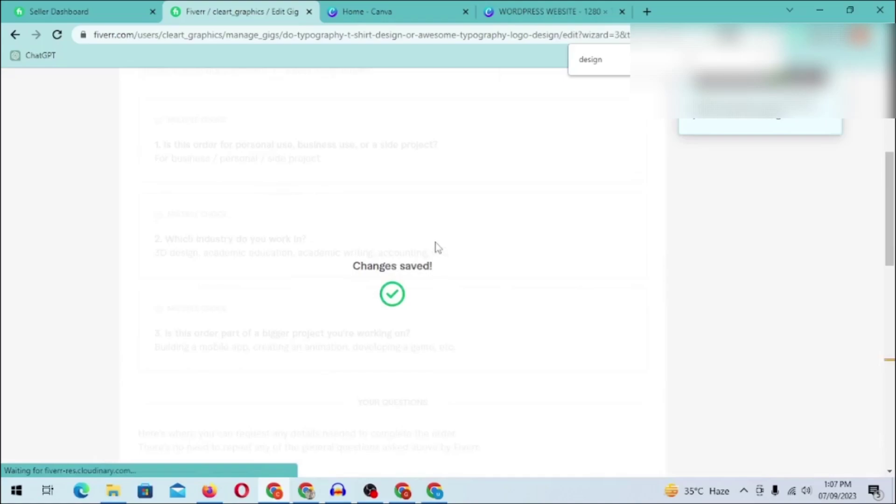
- Look over the gig gallery's image slots, switch to the Canva design and open its elements library
{"action": "scroll", "coordinate": [450, 270], "scroll_direction": "down", "scroll_amount": 5}
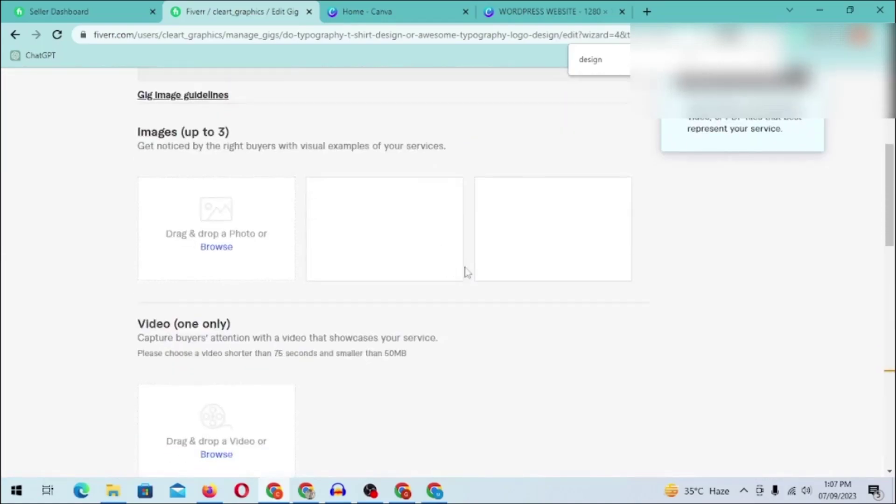
{"action": "left_click", "coordinate": [552, 11]}
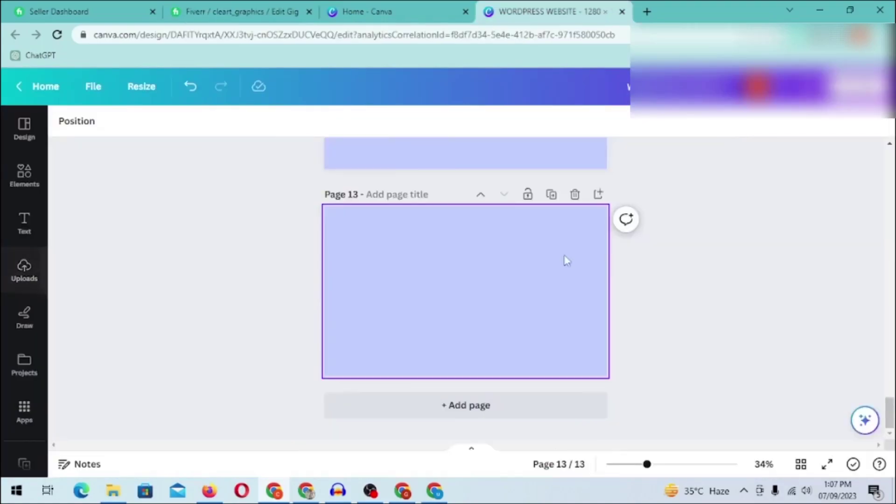
{"action": "left_click", "coordinate": [19, 176]}
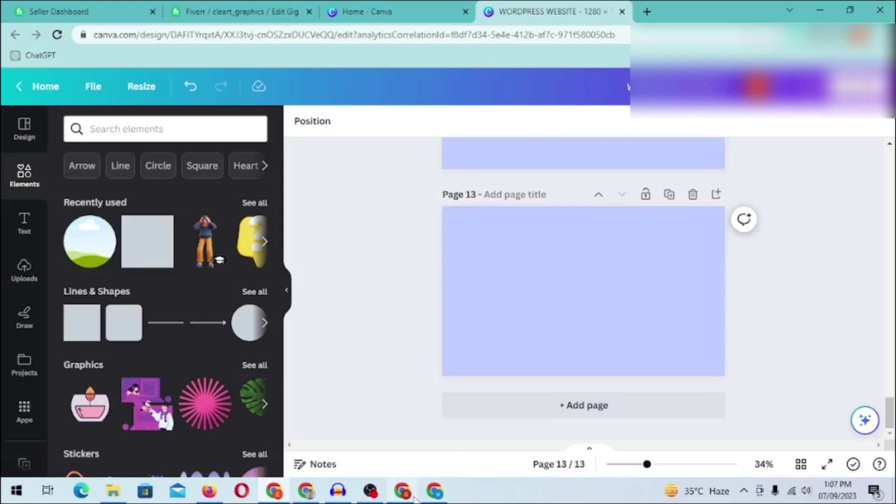
- Switch to the Fiverr search results for typography t-shirts and examine the competing gigs' thumbnail images
{"action": "mouse_move", "coordinate": [402, 492]}
{"action": "left_click", "coordinate": [432, 397]}
{"action": "scroll", "coordinate": [431, 397], "scroll_direction": "down", "scroll_amount": 8}
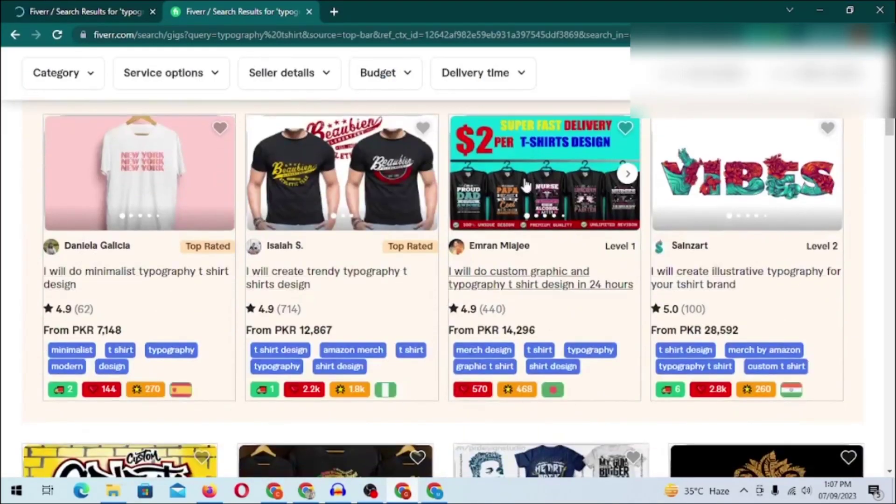
{"action": "scroll", "coordinate": [604, 252], "scroll_direction": "down", "scroll_amount": 12}
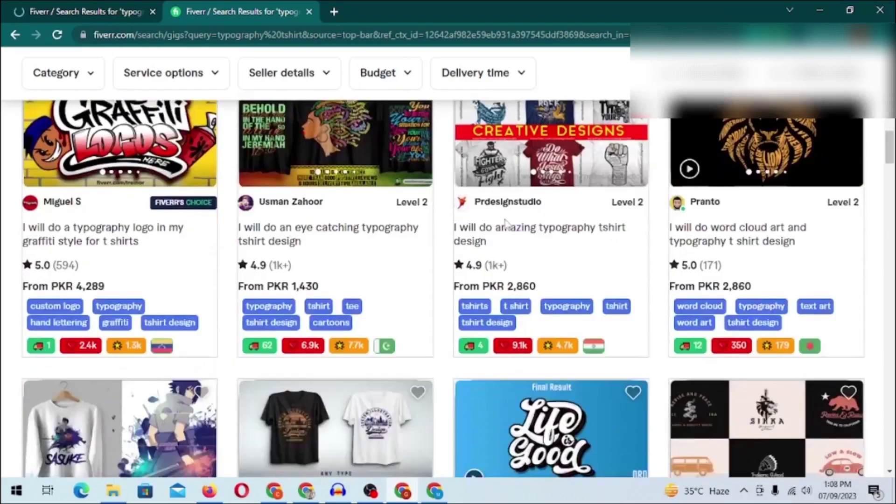
{"action": "scroll", "coordinate": [400, 247], "scroll_direction": "down", "scroll_amount": 5}
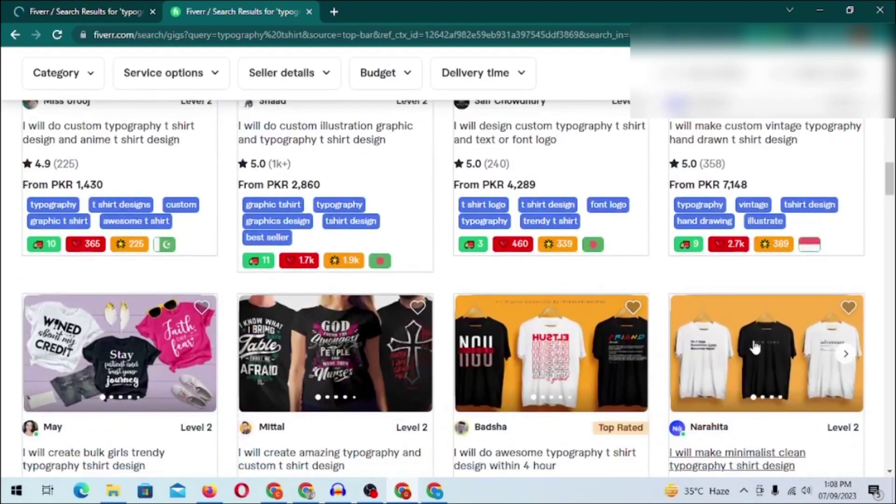